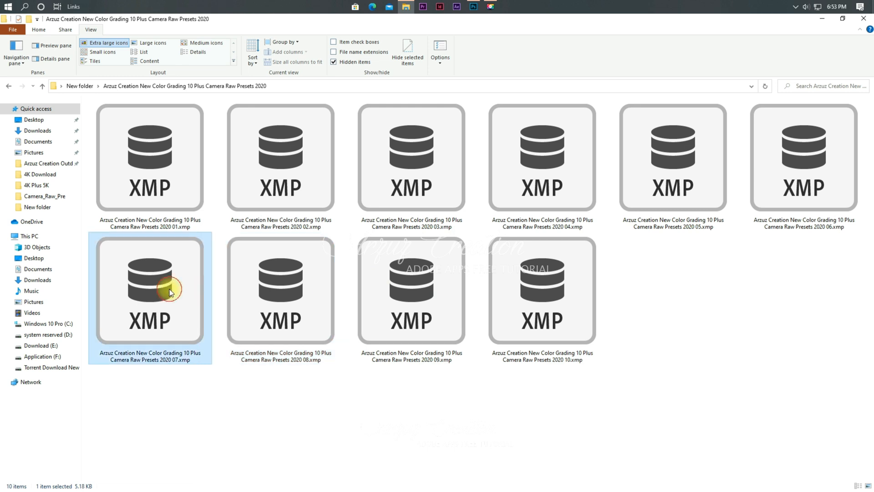
- Switch to Photoshop and open the Camera Raw Filter on the After Editing layer
left_click_drag(817, 350, 168, 143)
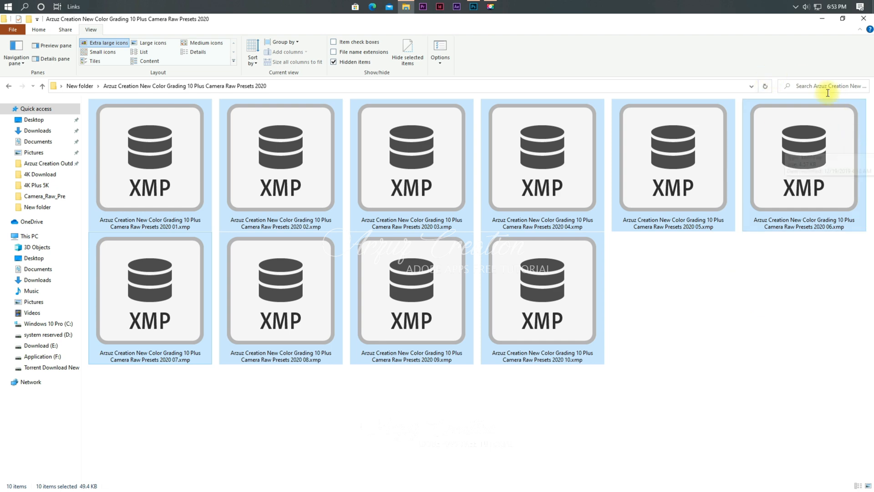
left_click(822, 19)
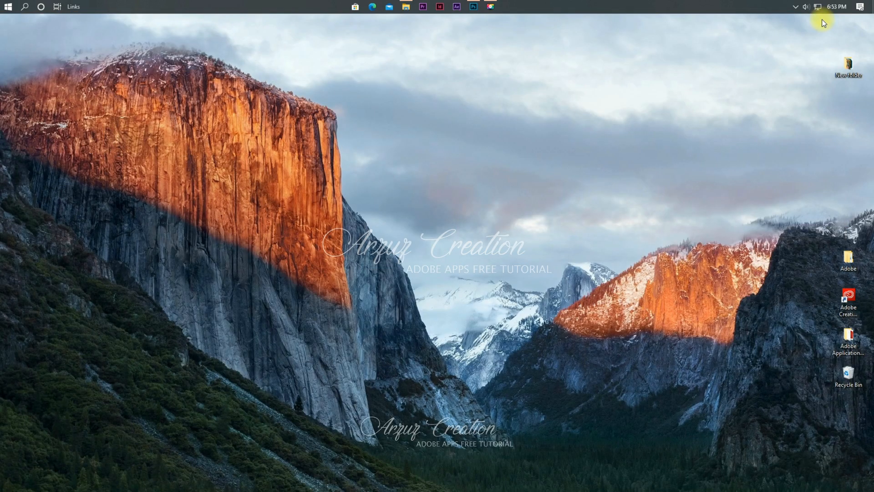
left_click(475, 13)
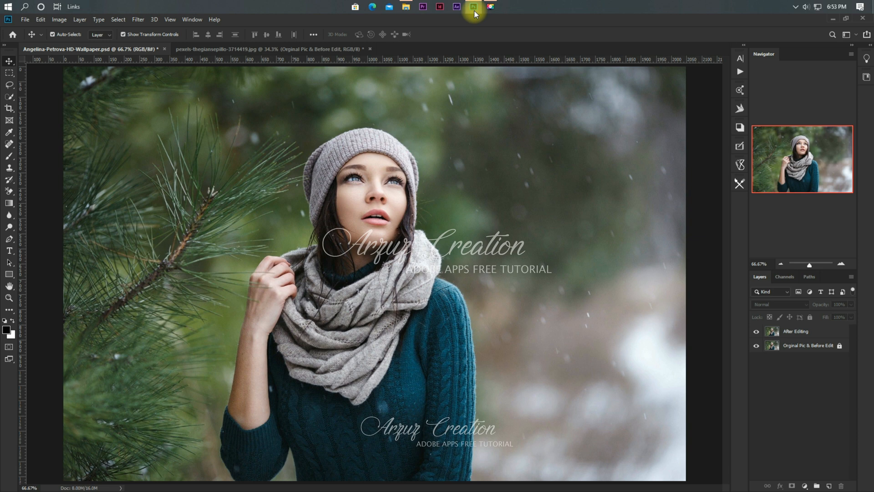
left_click(818, 336)
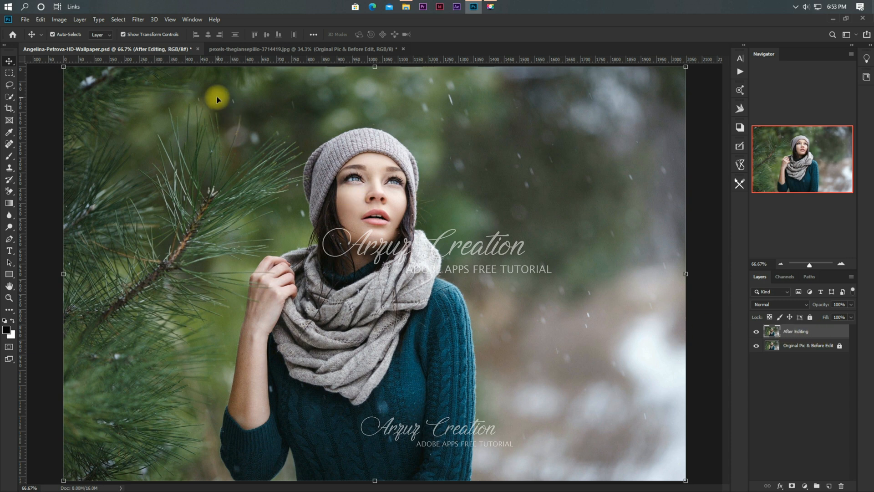
left_click(138, 20)
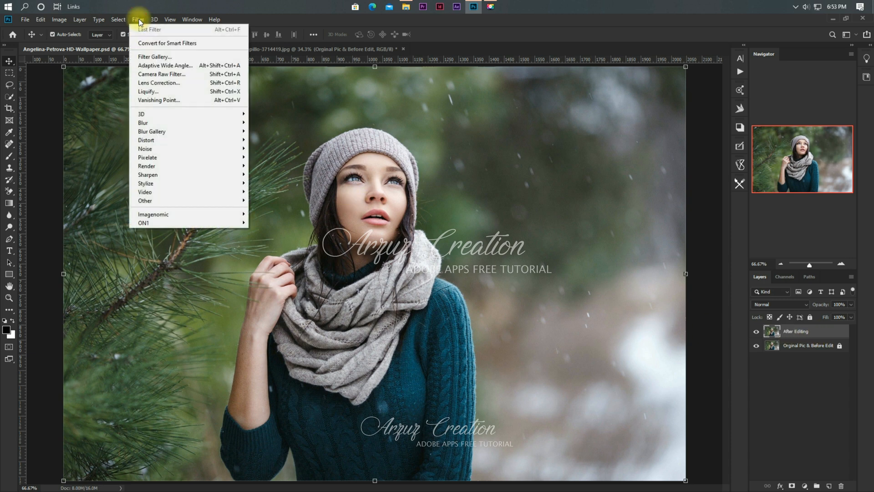
left_click(193, 74)
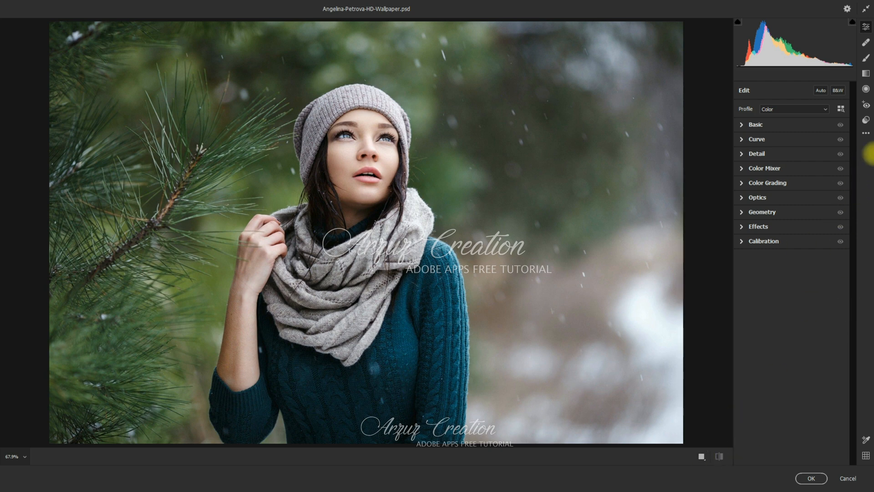
- Load Arzuz Creation New Color Grading 10 Plus Camera Raw Presets 2020 01.xmp as settings, browsing its folder with extra large icons
left_click(868, 136)
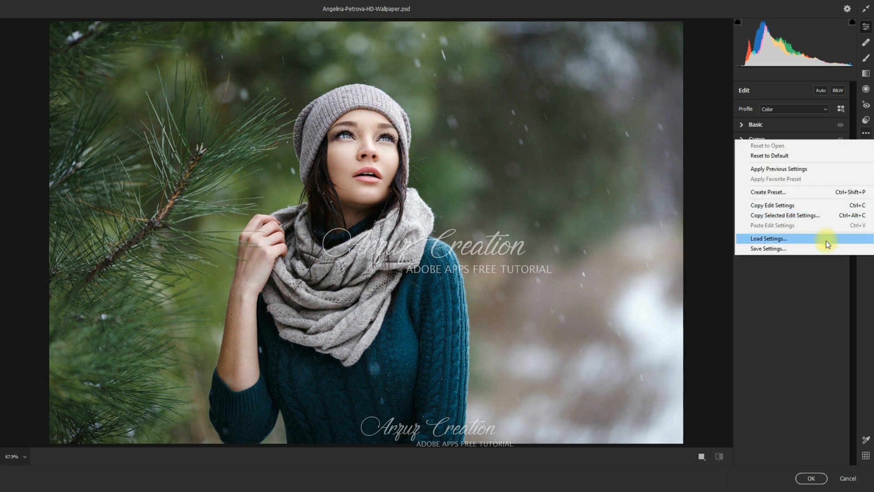
left_click(843, 240)
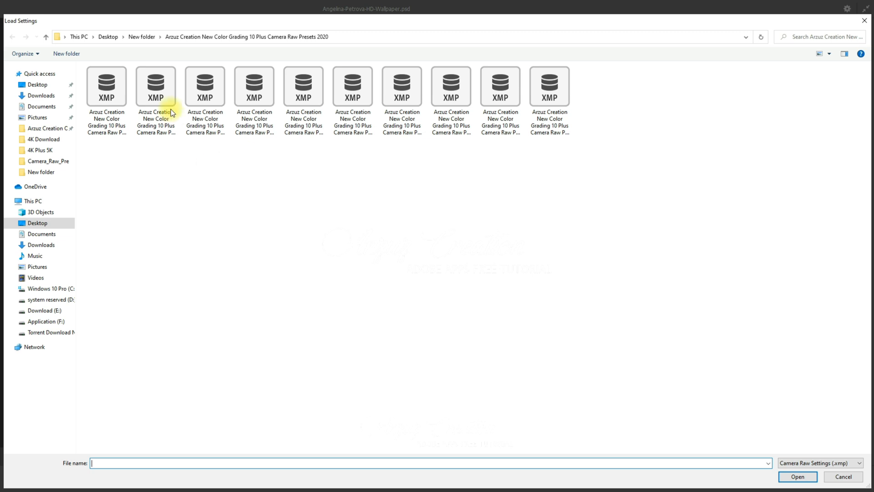
left_click(142, 36)
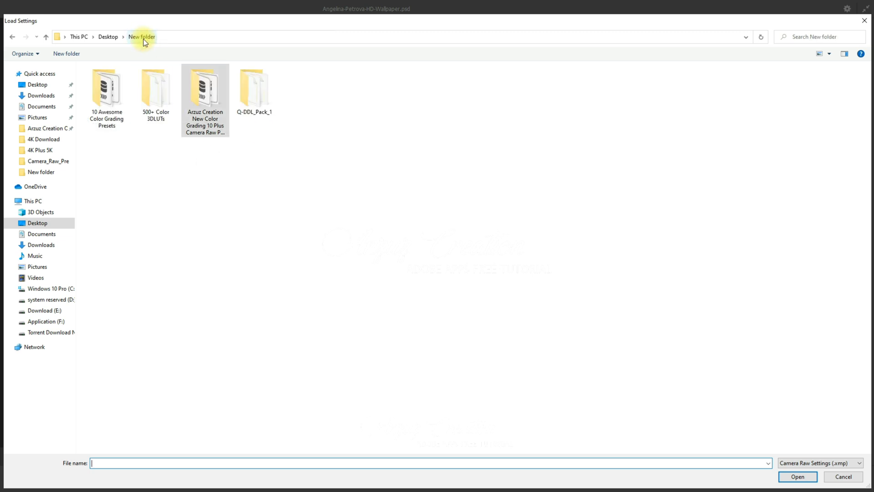
double_click(200, 99)
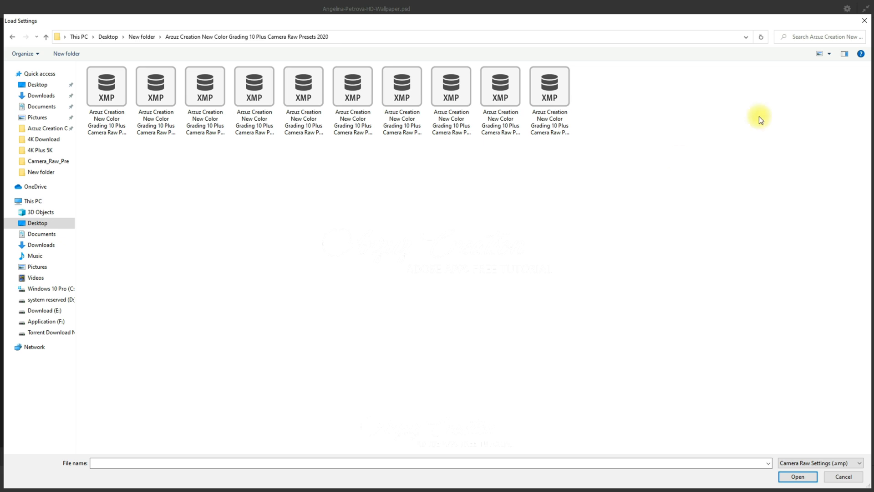
left_click(830, 57)
left_click(834, 37)
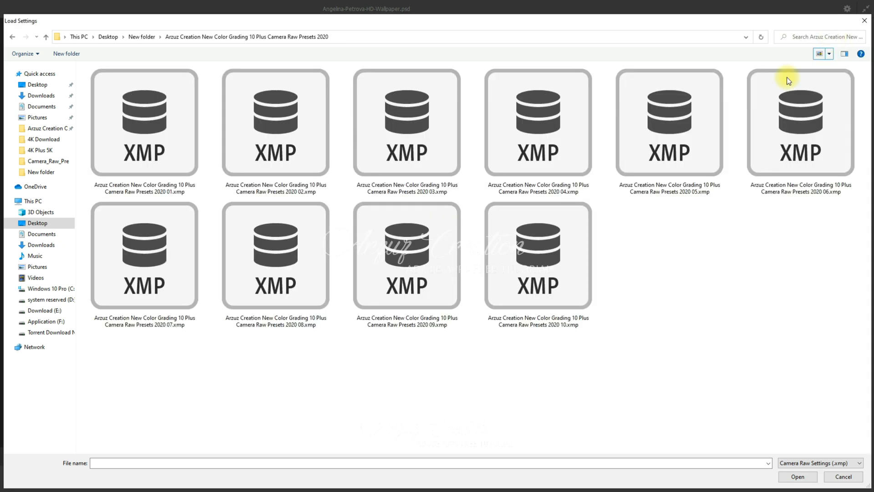
left_click(149, 167)
left_click(798, 476)
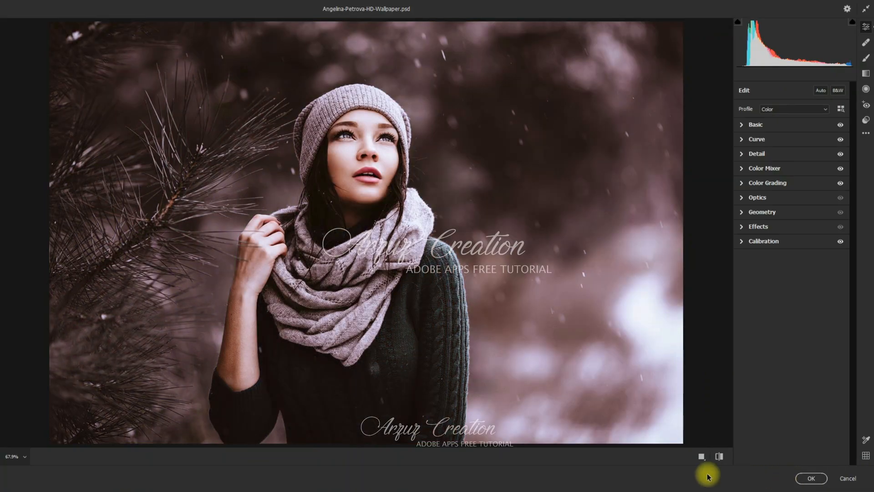
- Compare the first preset with the original in Before/After Left/Right view, inspecting the face at 100%, and return to Single View
left_click(703, 459)
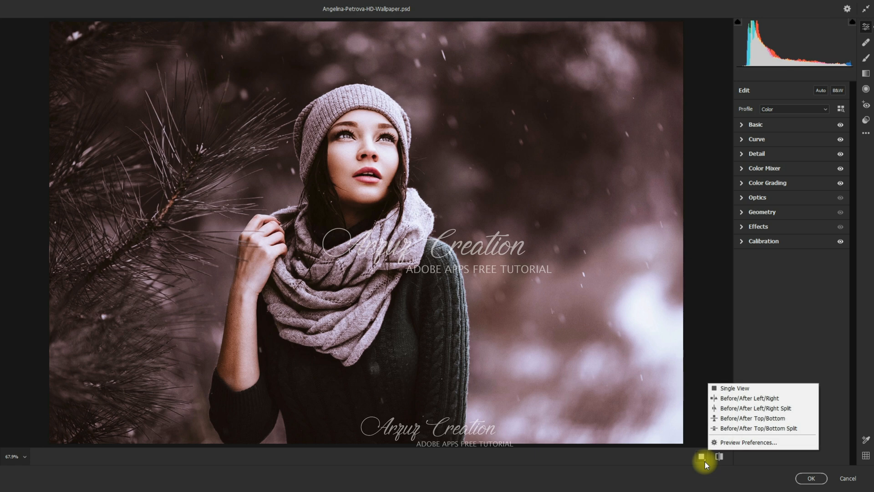
left_click(805, 390)
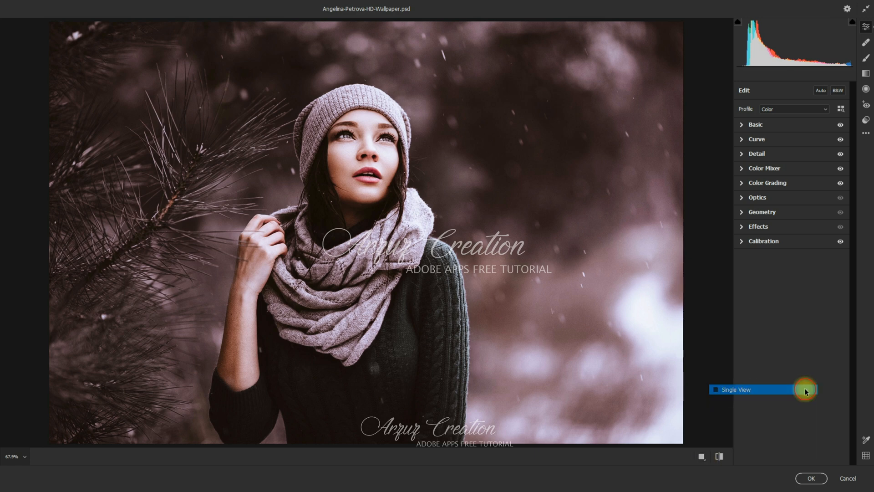
left_click(704, 460)
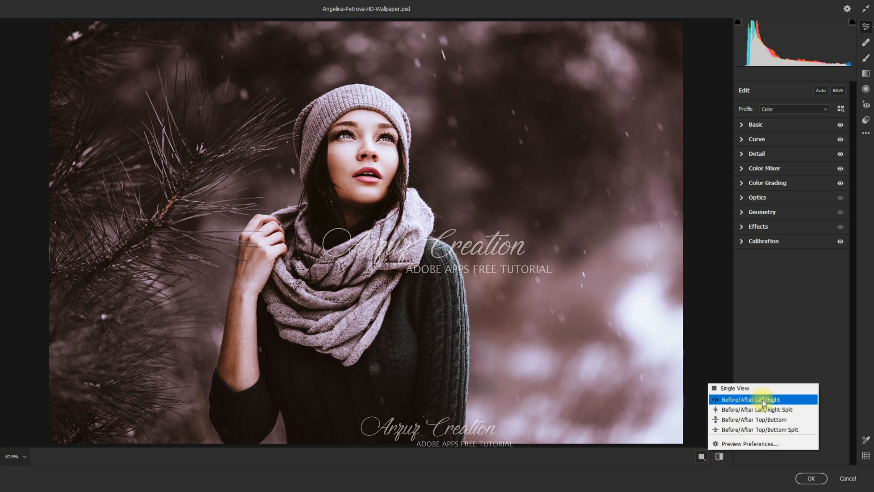
left_click(802, 399)
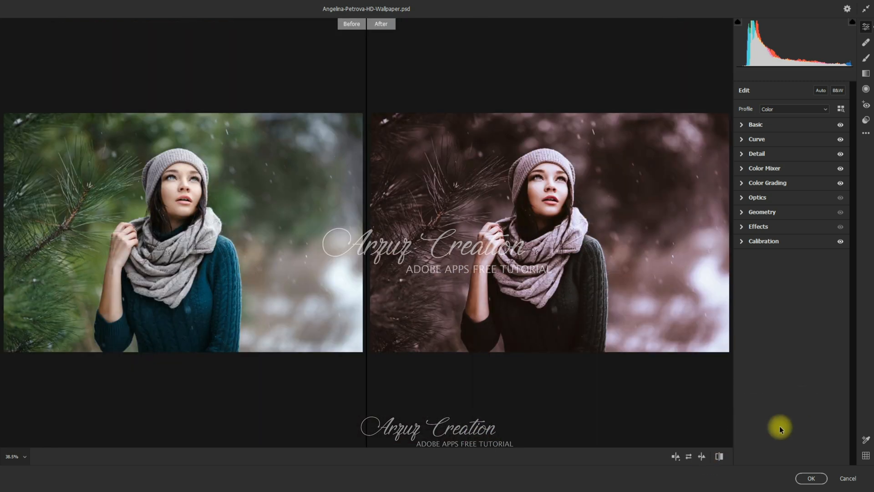
left_click(550, 197)
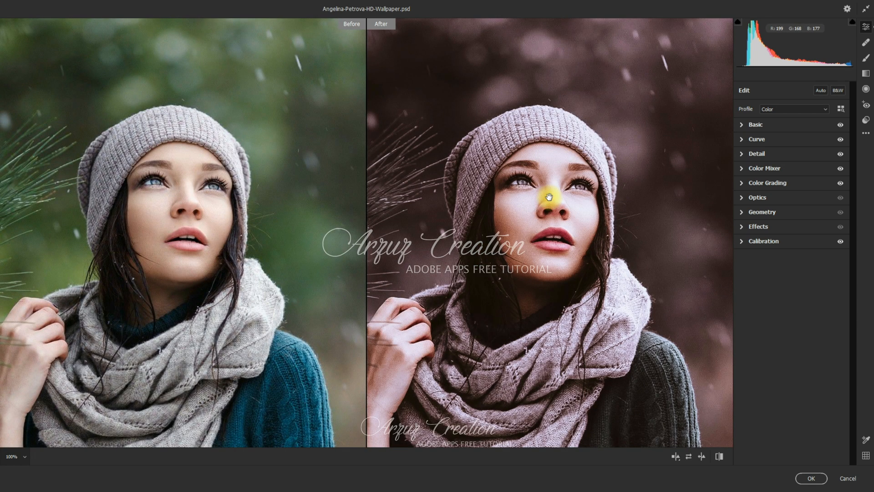
scroll(550, 197, "down", 3)
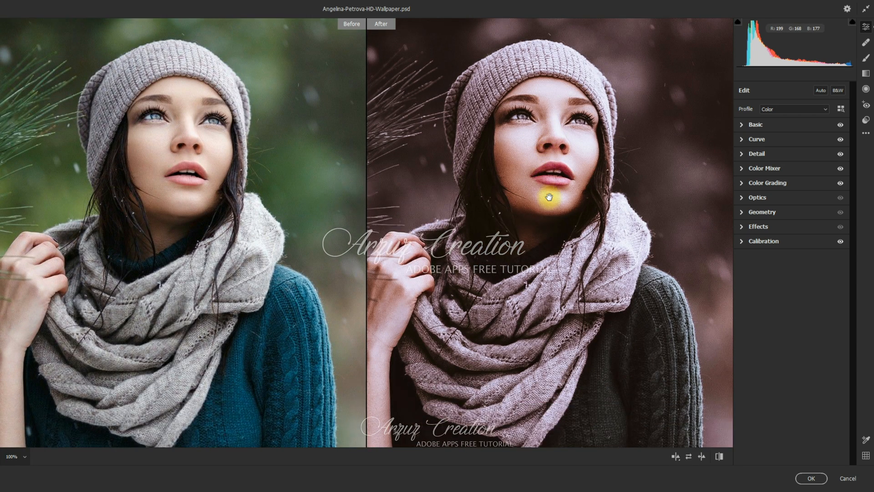
scroll(549, 197, "down", 1)
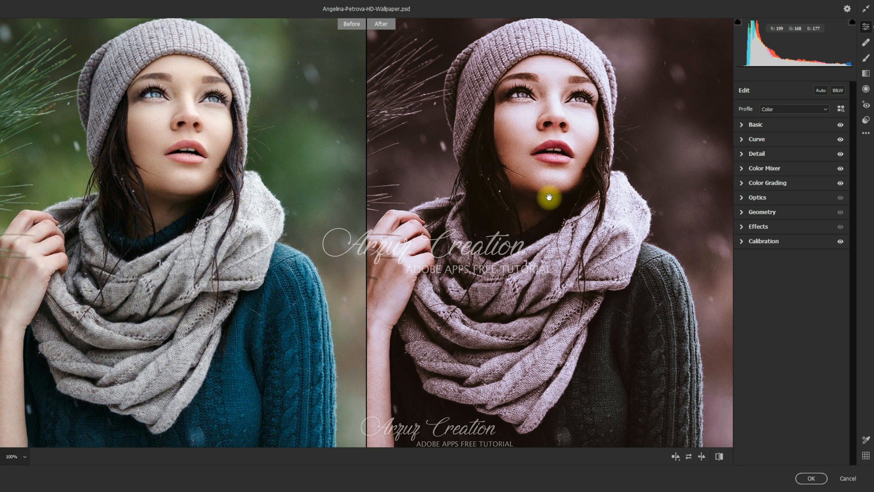
left_click(549, 197)
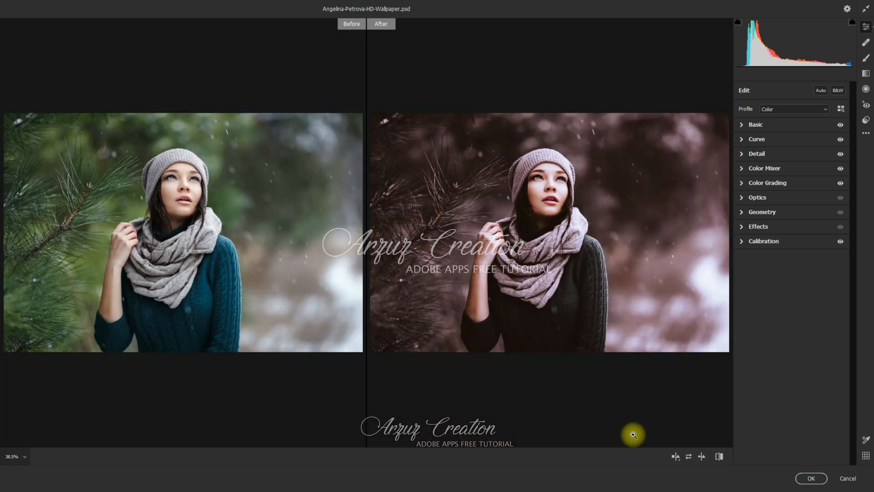
left_click(679, 461)
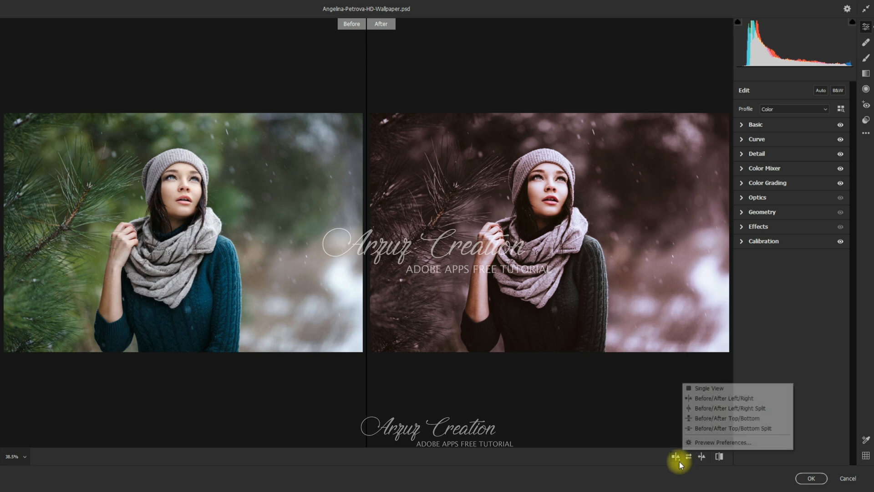
left_click(723, 389)
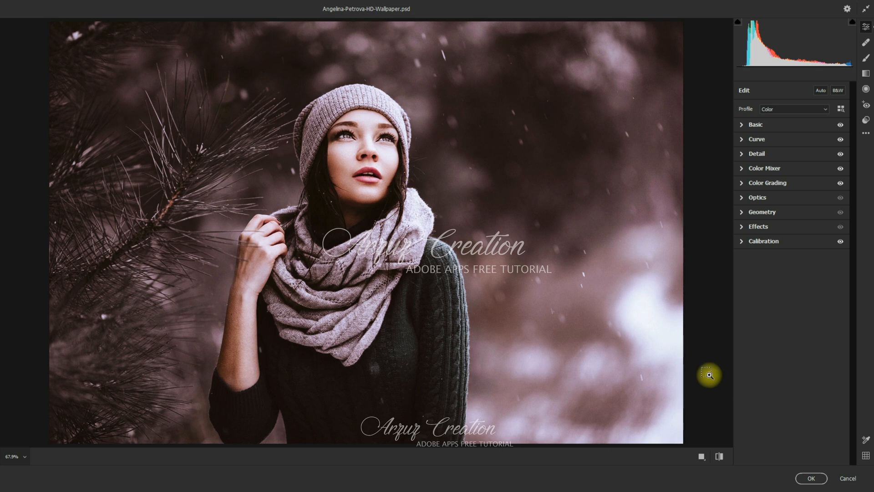
- Toggle the first preset's edits against the default settings several times and leave the defaults shown
key("backslash")
key("backslash")
key("backslash")
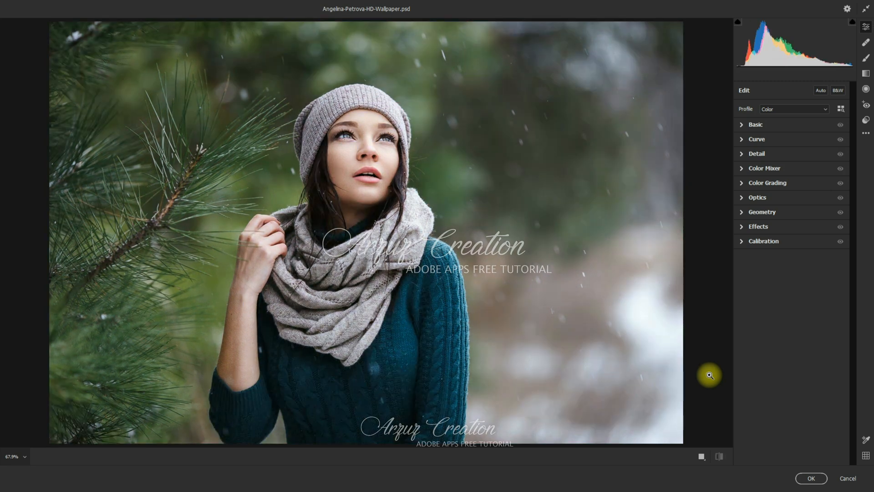
key("backslash")
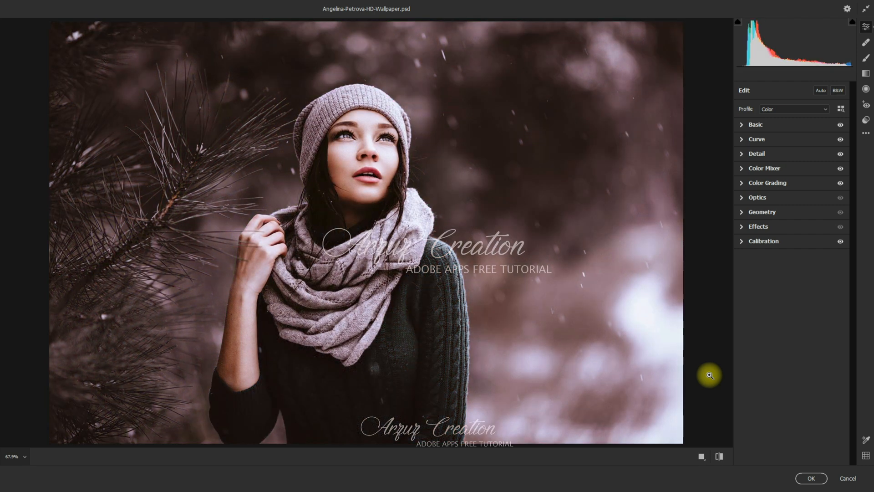
key("backslash")
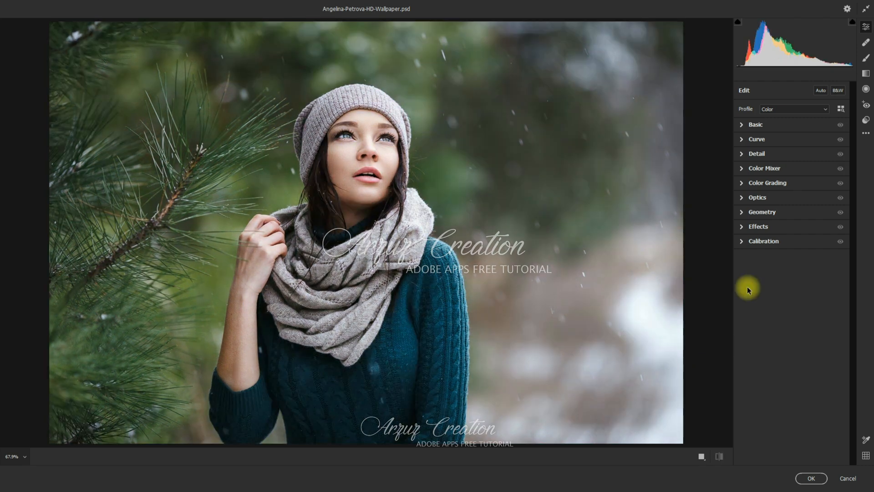
- Load Arzuz Creation New Color Grading 10 Plus Camera Raw Presets 2020 02.xmp as the image's settings
left_click(866, 133)
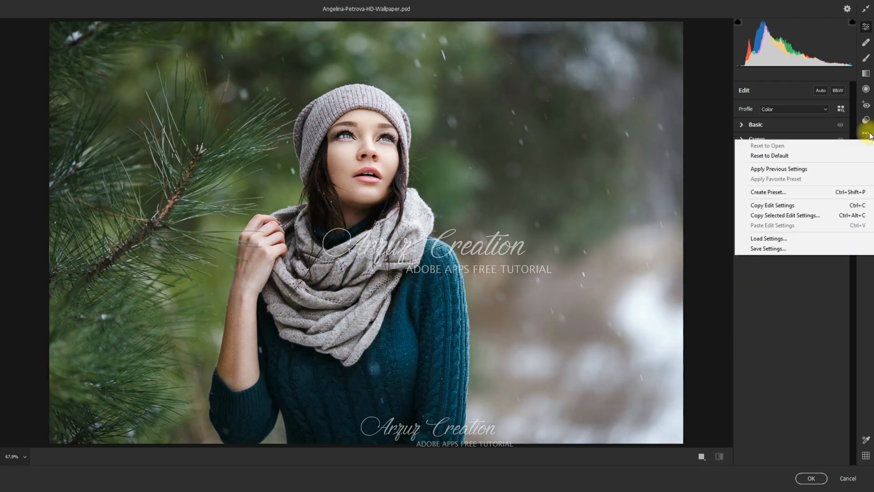
left_click(849, 239)
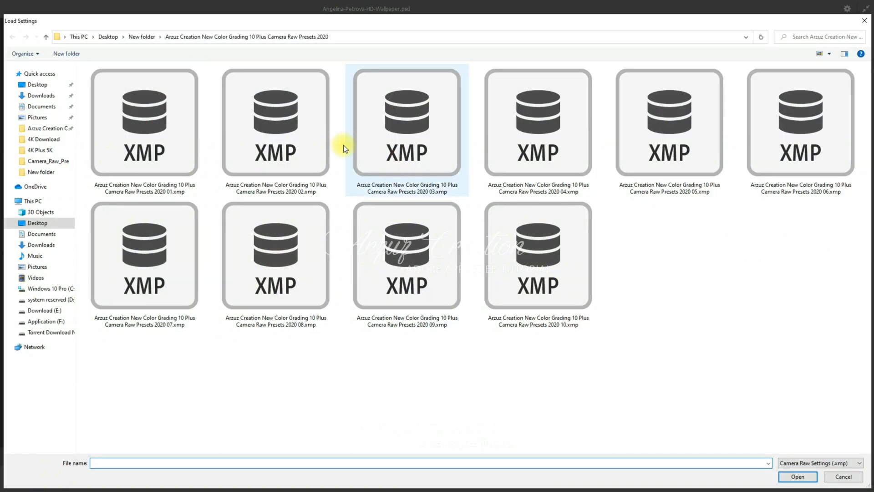
left_click(279, 146)
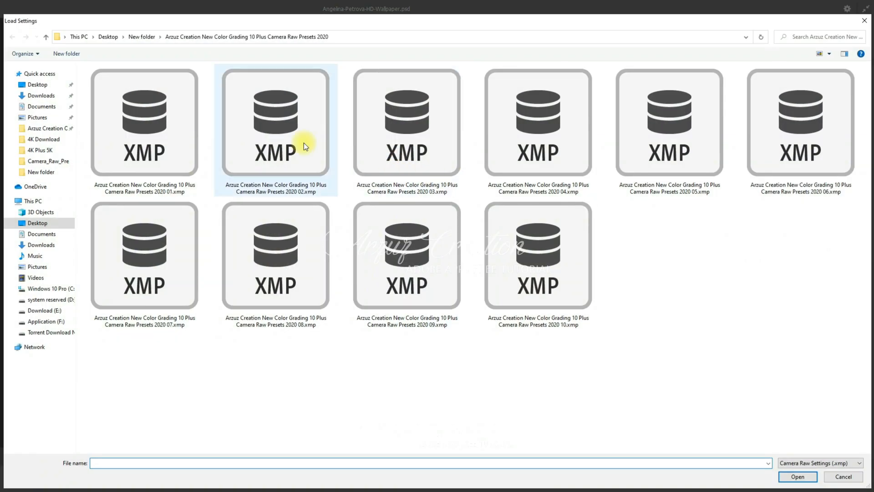
left_click(792, 475)
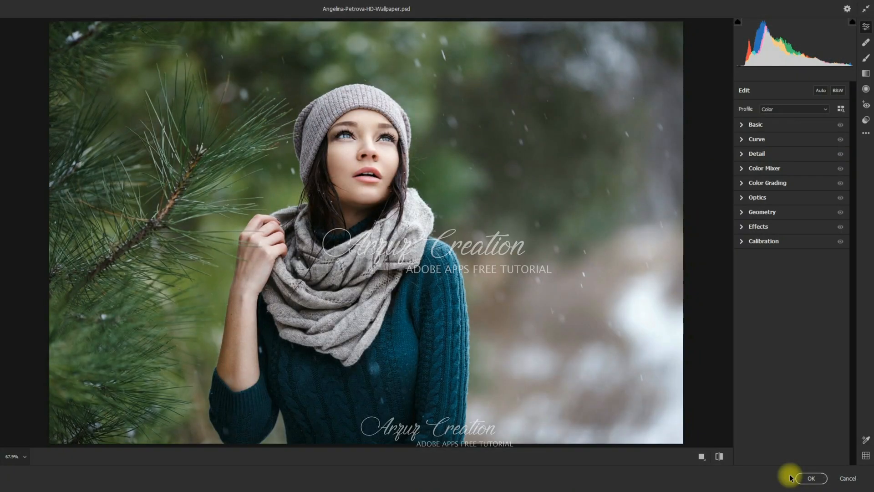
- Inspect the second preset in Before/After Left/Right view at 100% on the face and scarf
left_click(701, 457)
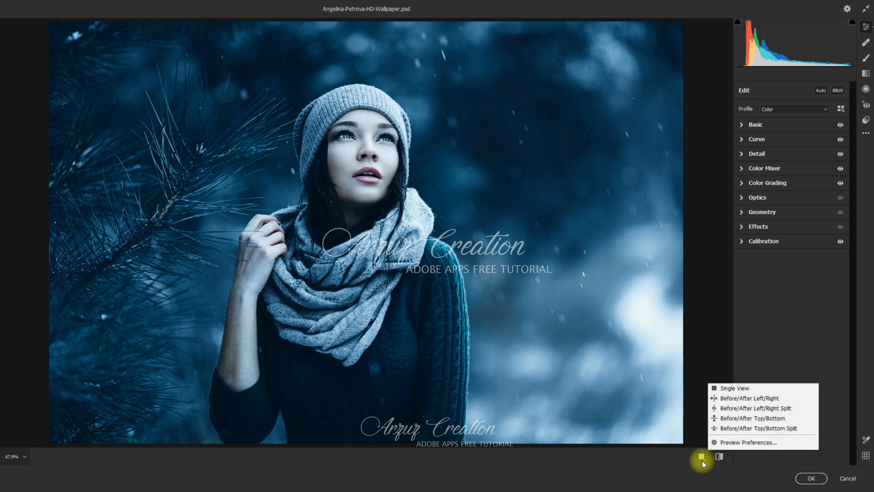
left_click(802, 399)
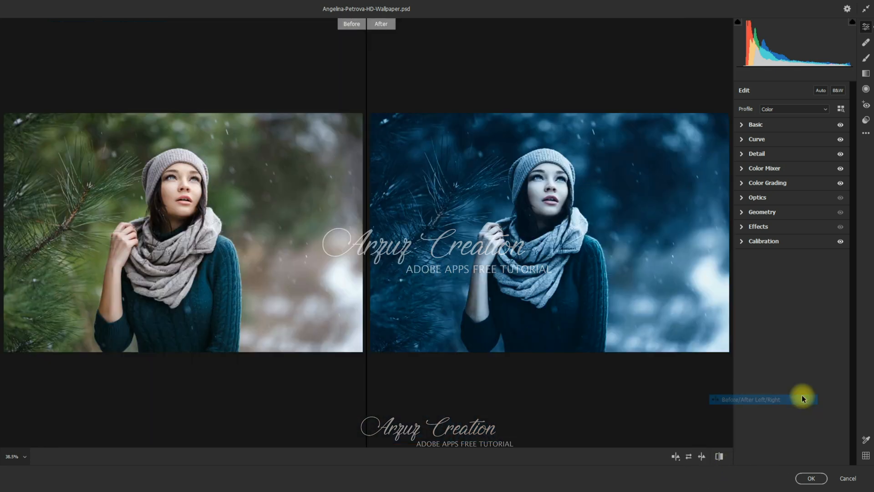
left_click(551, 189)
scroll(549, 271, "down", 3)
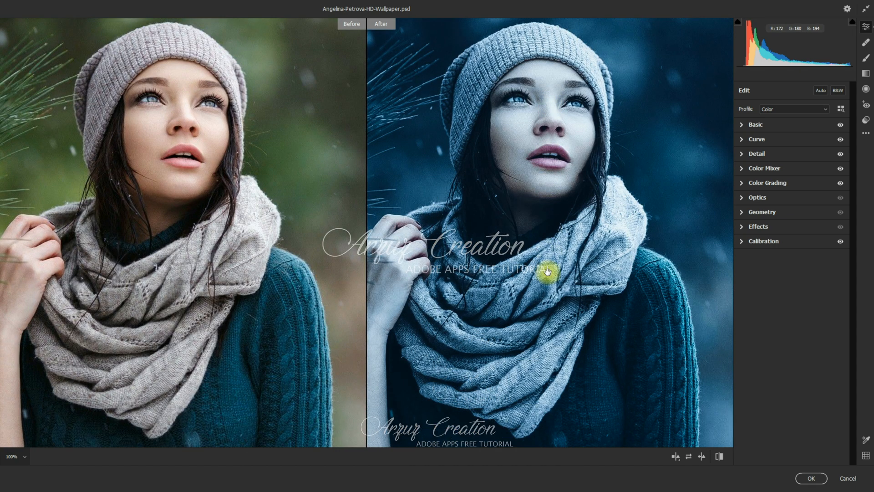
- Toggle the second preset against the default settings, leave the defaults shown, and return to Single View with the whole image fitted
key("p")
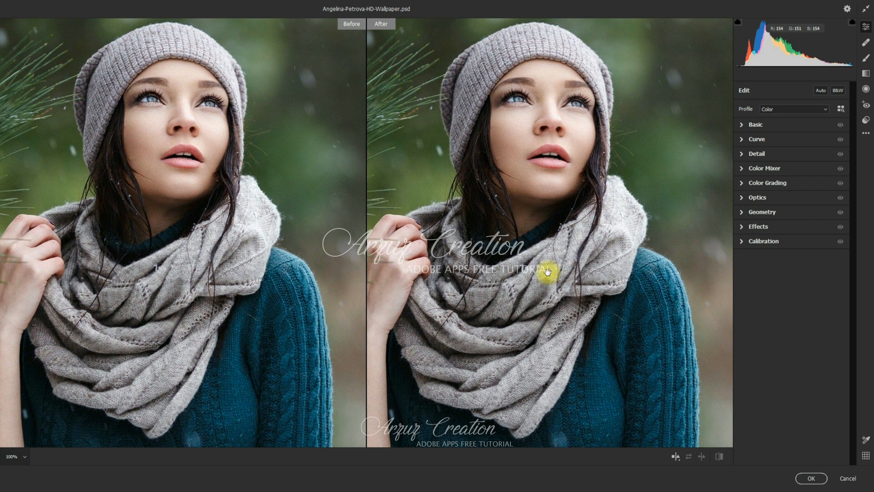
key("p")
key("p")
key("p")
key("p")
left_click(678, 458)
left_click(726, 388)
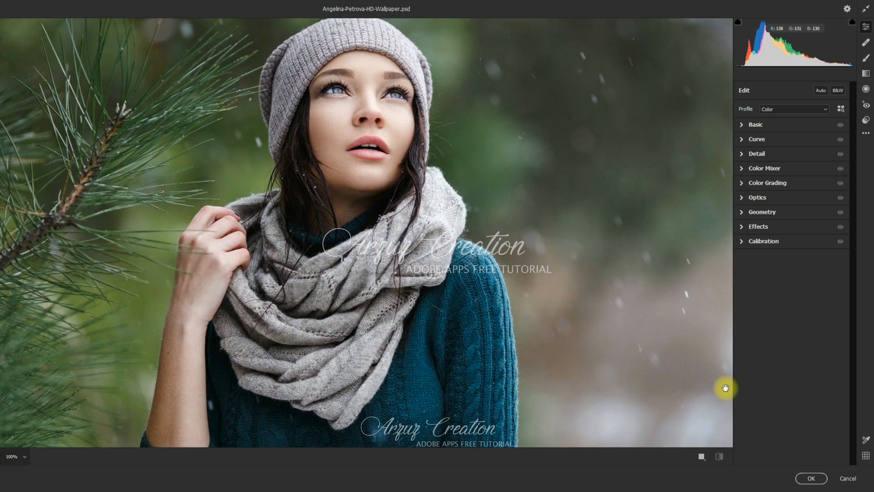
key("ctrl+0")
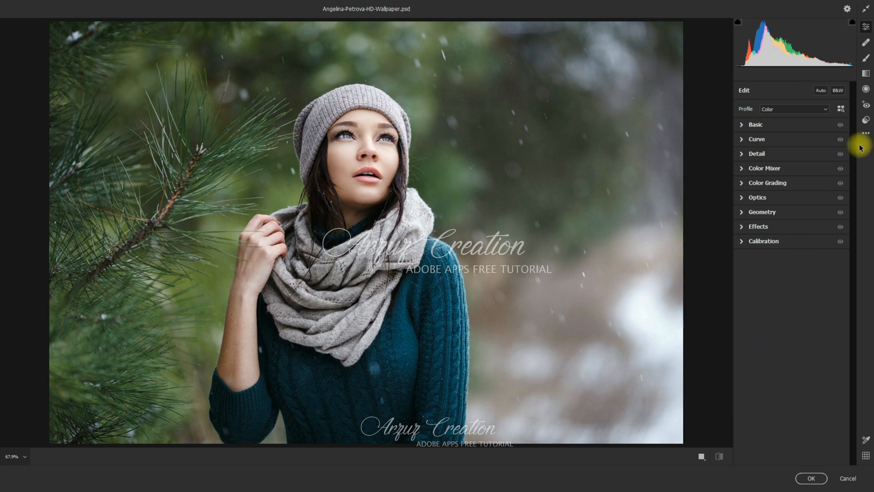
- Load Arzuz Creation New Color Grading 10 Plus Camera Raw Presets 2020 03.xmp as the image's settings
key("ctrl+z")
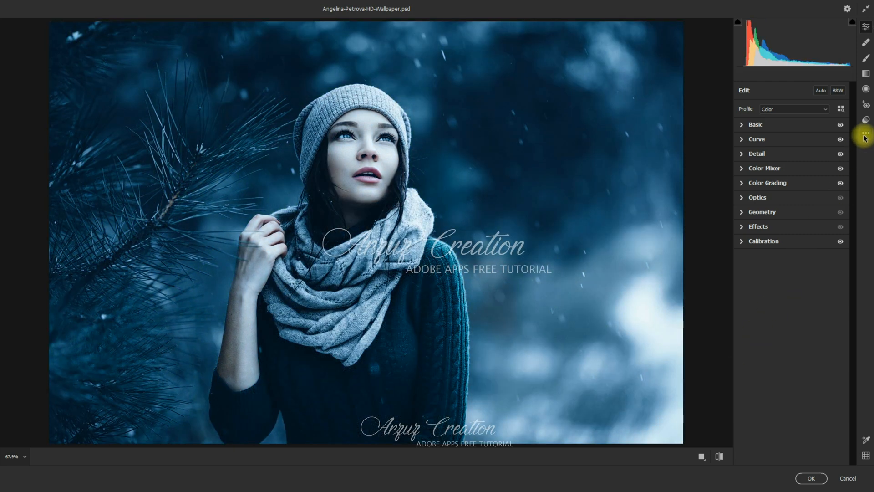
key("ctrl+z")
left_click(865, 135)
left_click(826, 239)
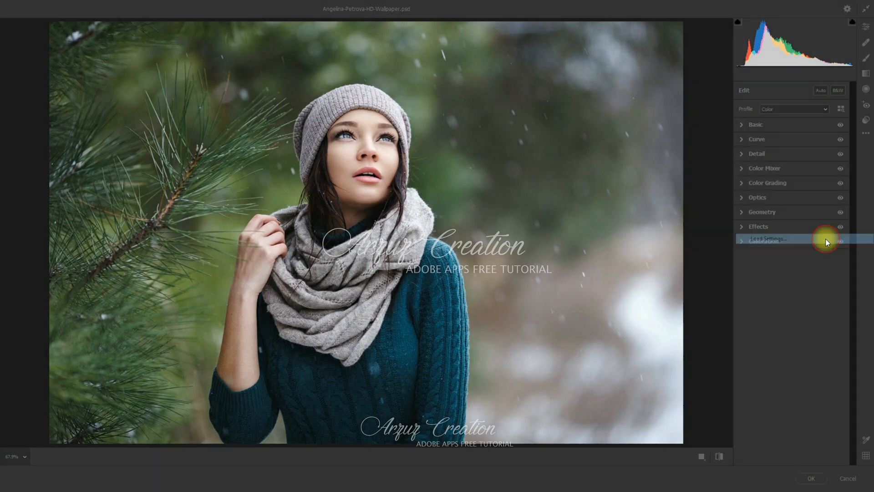
double_click(390, 155)
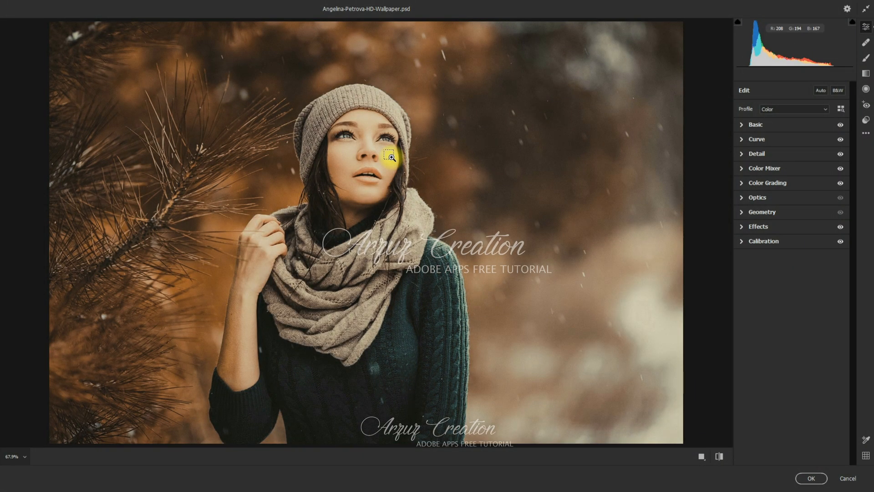
- Toggle the third preset against the default settings several times and leave the defaults shown
key("backslash")
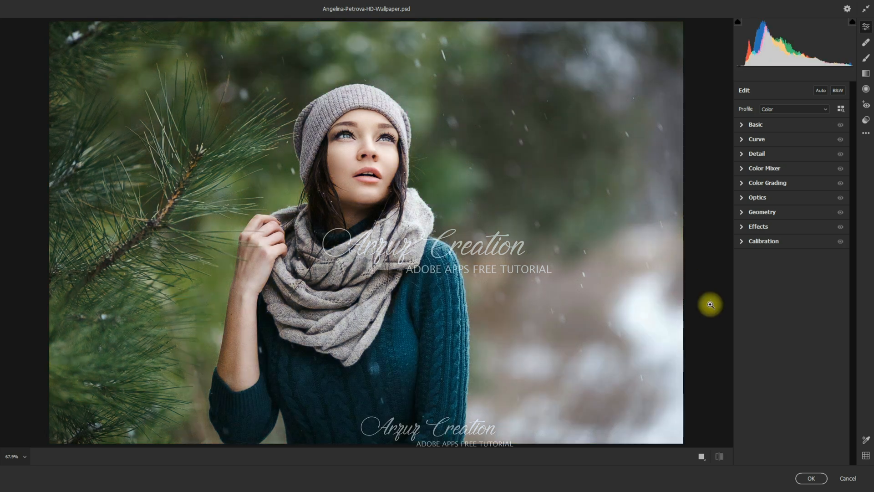
key("backslash")
key("backslash")
key("backslash")
key("backslash")
key("backslash")
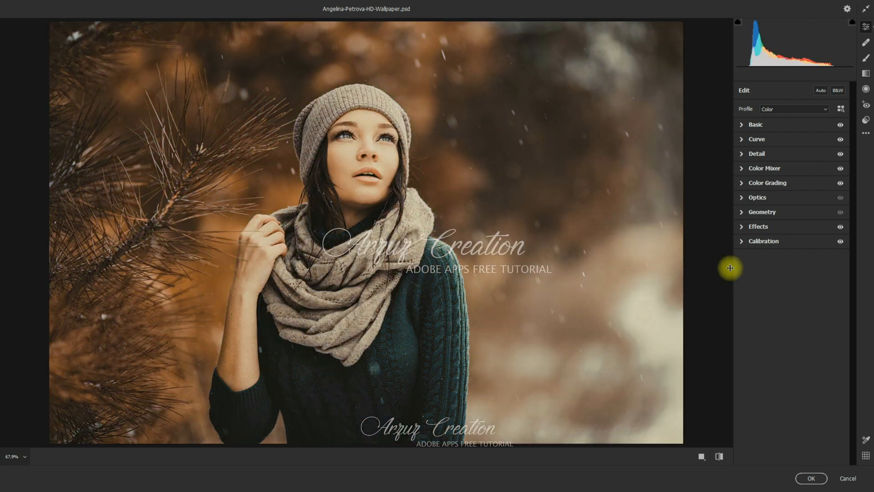
key("backslash")
- Load Arzuz Creation New Color Grading 10 Plus Camera Raw Presets 2020 04.xmp as the image's settings
left_click(866, 133)
left_click(769, 238)
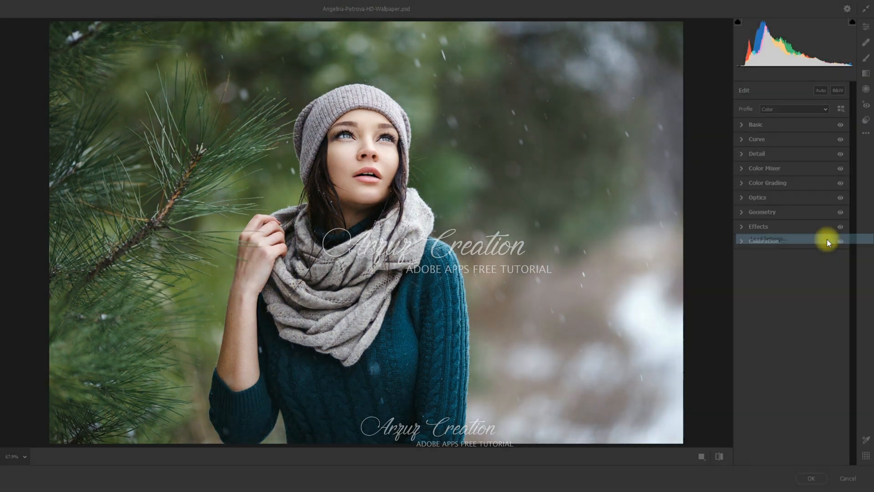
left_click(539, 150)
double_click(539, 150)
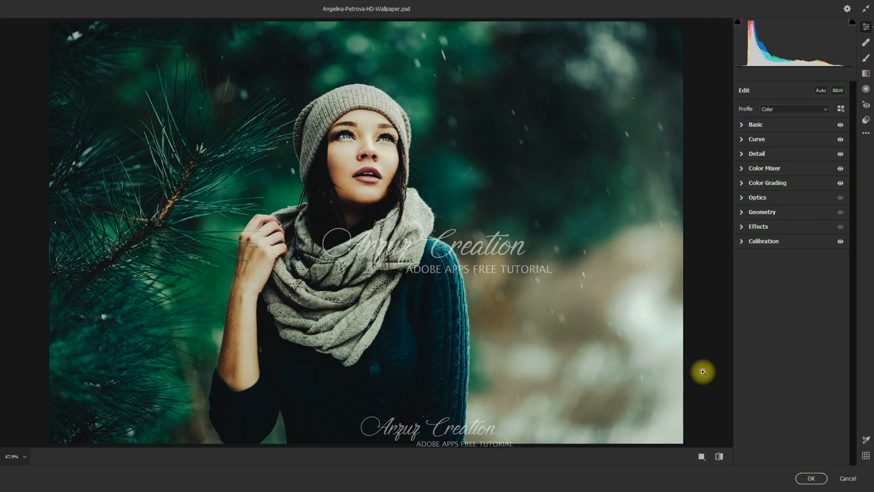
- Toggle the fourth preset against the default settings several times and leave the defaults shown
key("p")
key("p")
key("p")
key("p")
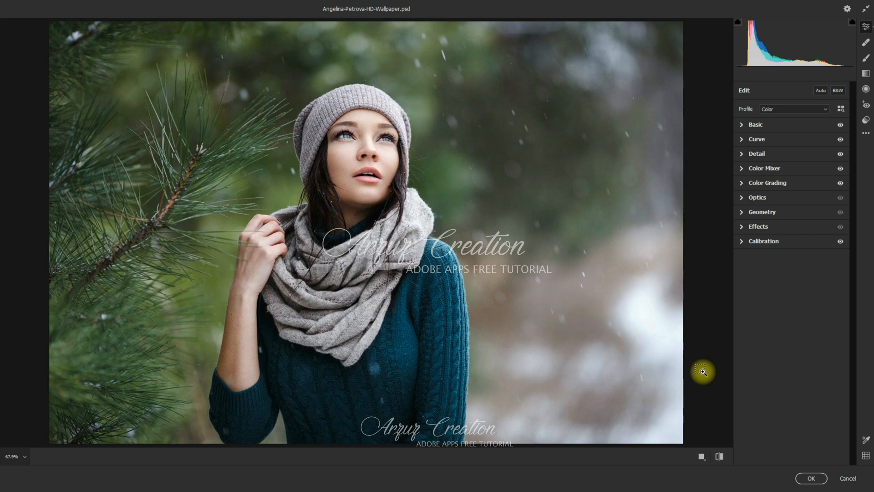
key("p")
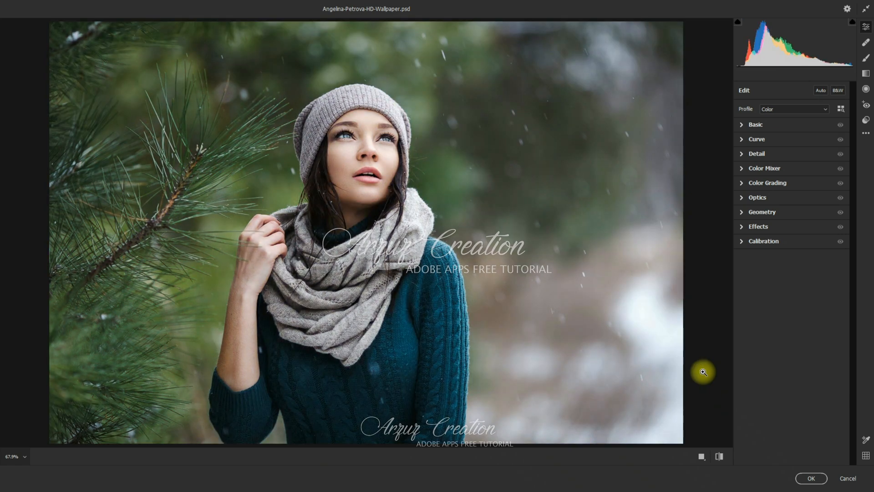
key("p")
key("p")
key("p")
key("p")
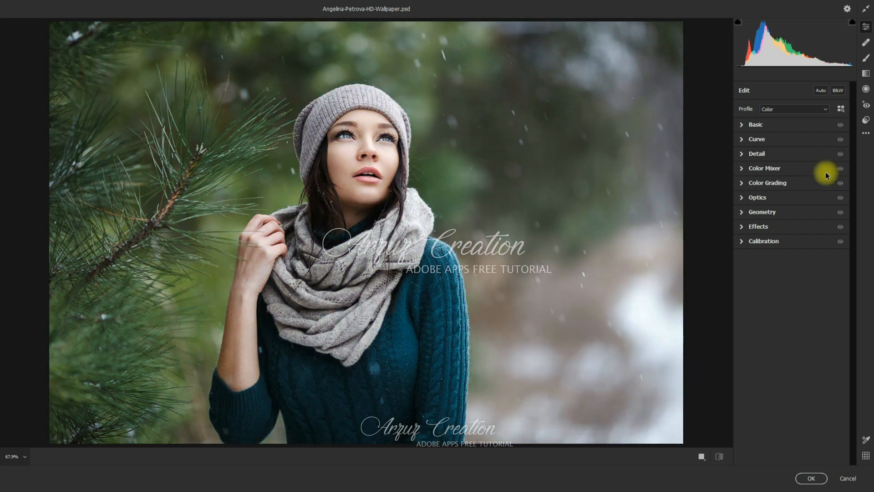
- Load Arzuz Creation New Color Grading 10 Plus Camera Raw Presets 2020 05.xmp as the image's settings
left_click(866, 133)
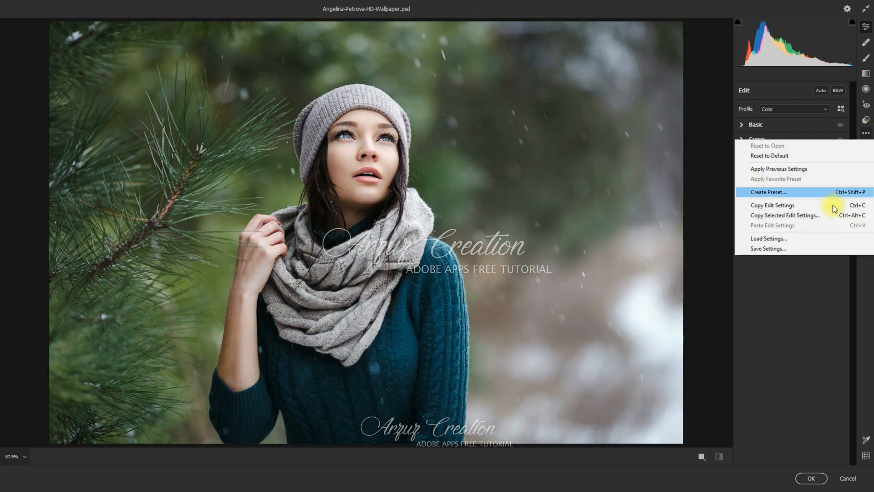
left_click(822, 239)
double_click(676, 146)
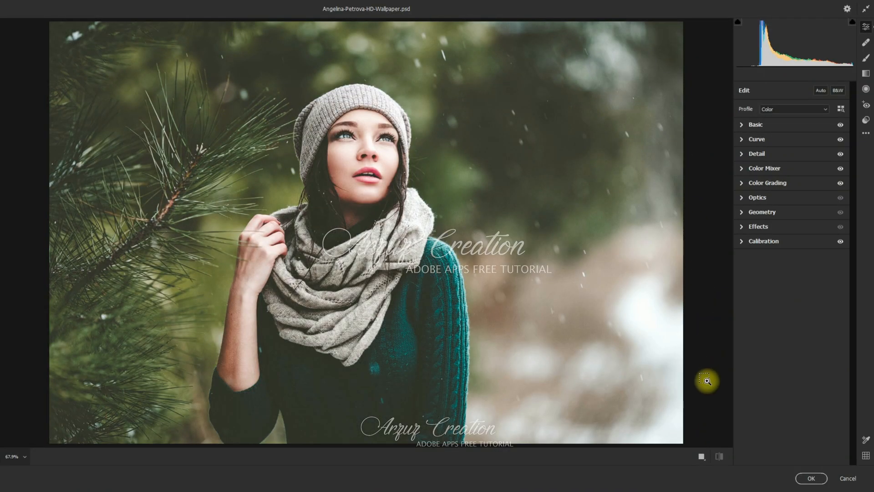
- Toggle the fifth preset against the default settings several times and leave the defaults shown
key("backslash")
key("backslash")
key("backslash")
key("backslash")
key("backslash")
key("backslash")
key("backslash")
key("backslash")
key("backslash")
- Load Arzuz Creation New Color Grading 10 Plus Camera Raw Presets 2020 06.xmp as the image's settings
left_click(866, 133)
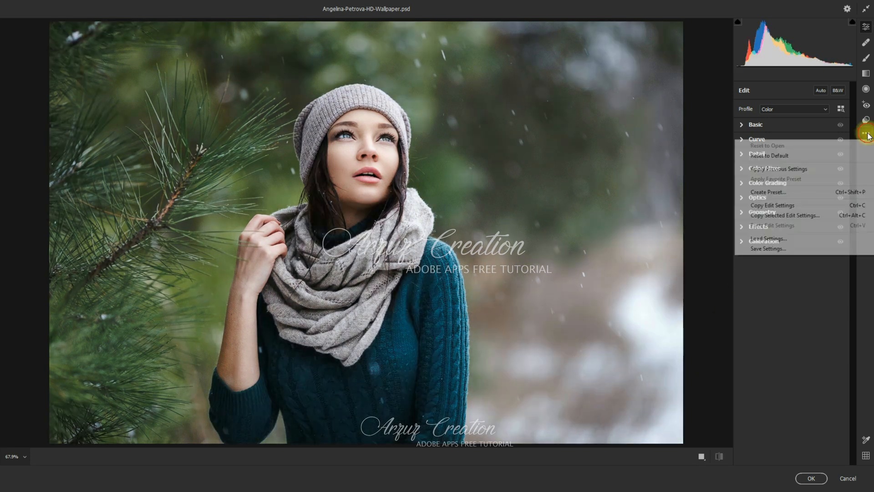
left_click(840, 237)
double_click(818, 159)
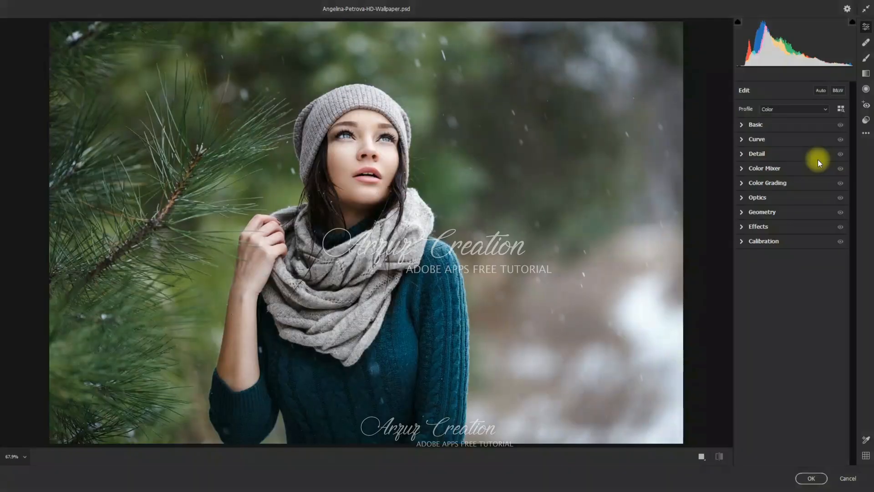
- Toggle the sixth preset against the default settings several times and leave the defaults shown
key("backslash")
key("backslash")
key("backslash")
key("backslash")
key("backslash")
key("backslash")
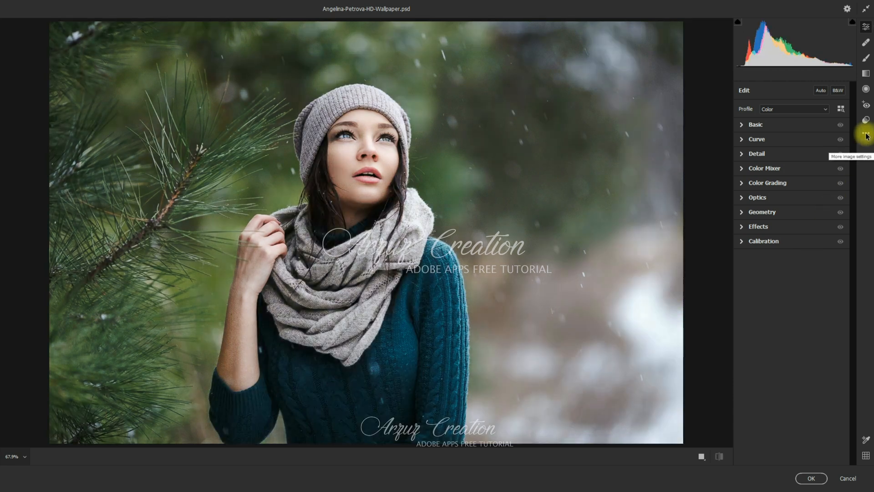
- Load Arzuz Creation New Color Grading 10 Plus Camera Raw Presets 2020 07.xmp as the image's settings
left_click(866, 133)
left_click(836, 239)
double_click(160, 263)
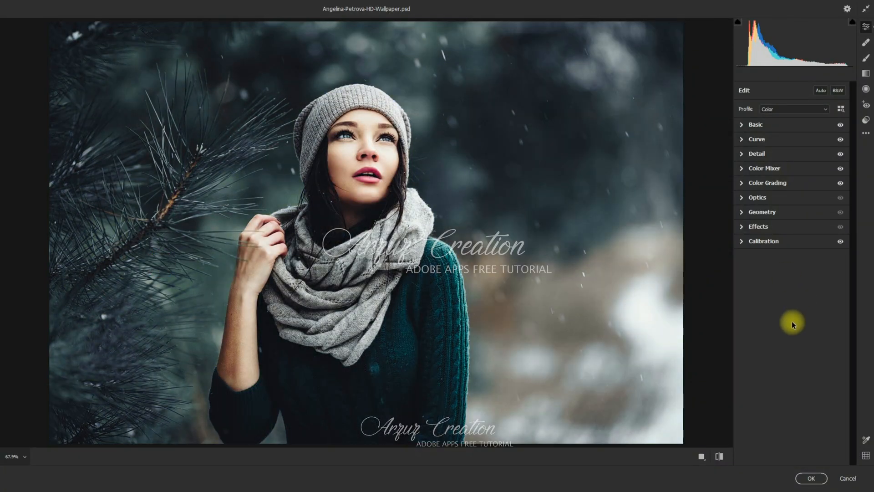
- Show the seventh preset in Before/After Left/Right view and toggle it against the default settings
left_click(701, 458)
left_click(800, 400)
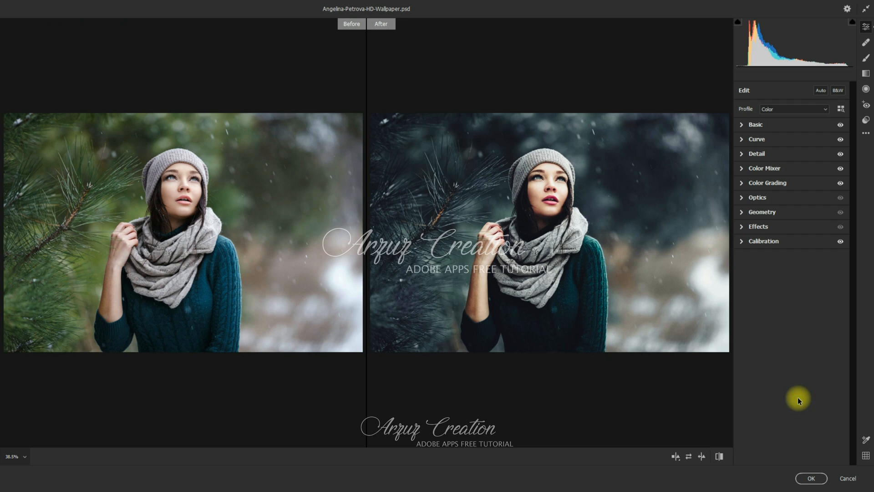
key("p")
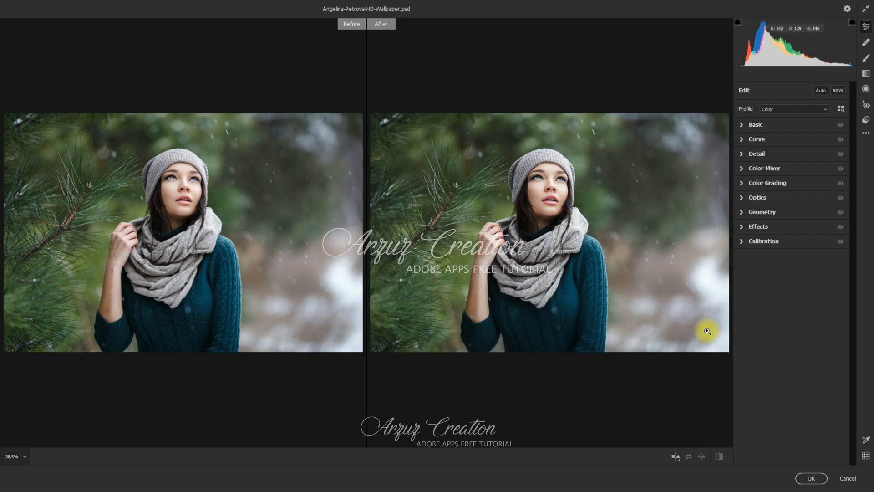
key("p")
key("p")
key("p")
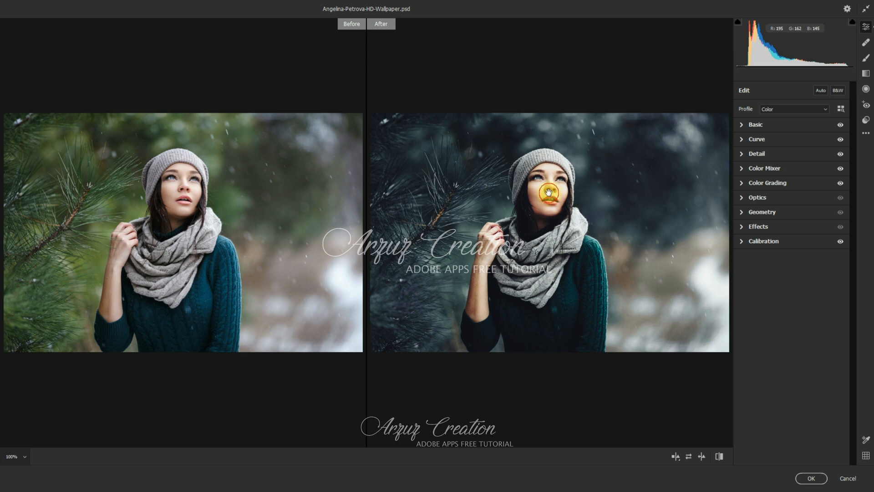
- Inspect the seventh preset at 100% on the face and scarf, and return to Single View with the whole image fitted
left_click(550, 190)
scroll(549, 193, "down", 5)
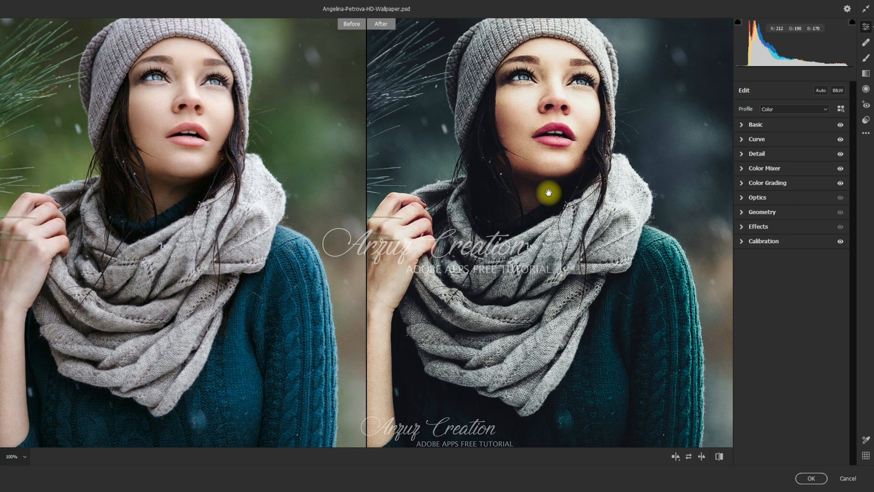
scroll(549, 193, "up", 1)
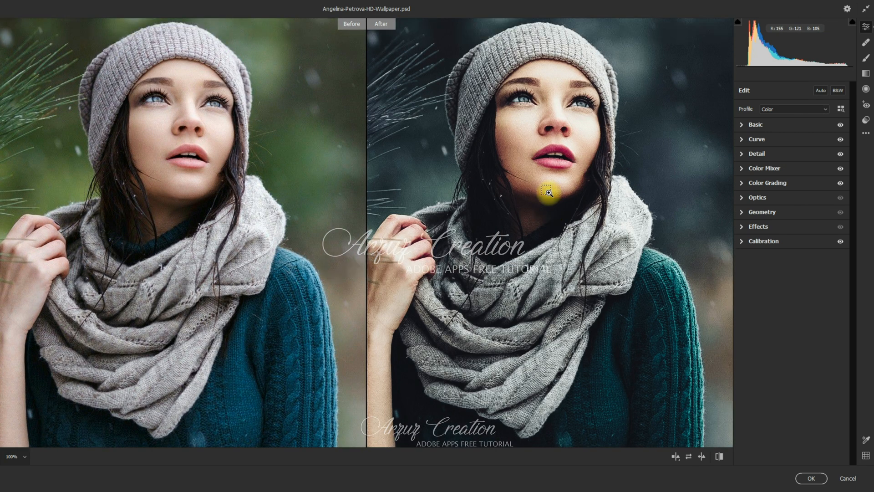
key("p")
key("p")
left_click(549, 193)
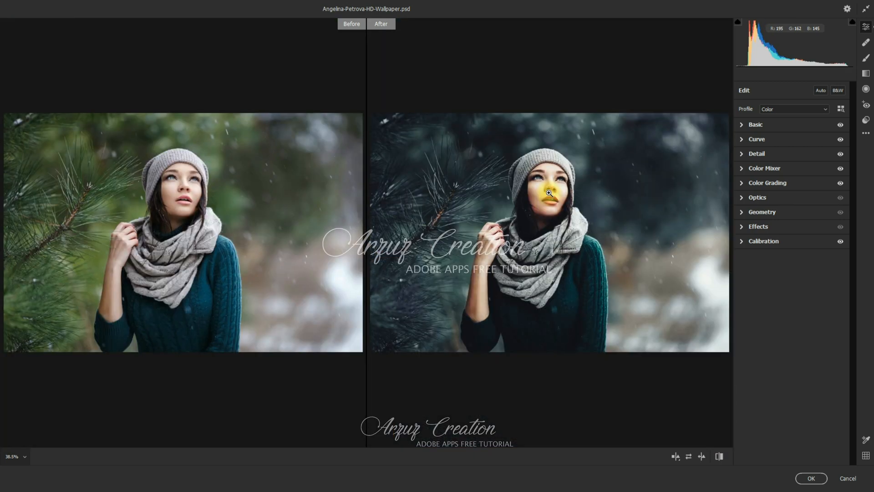
left_click(678, 458)
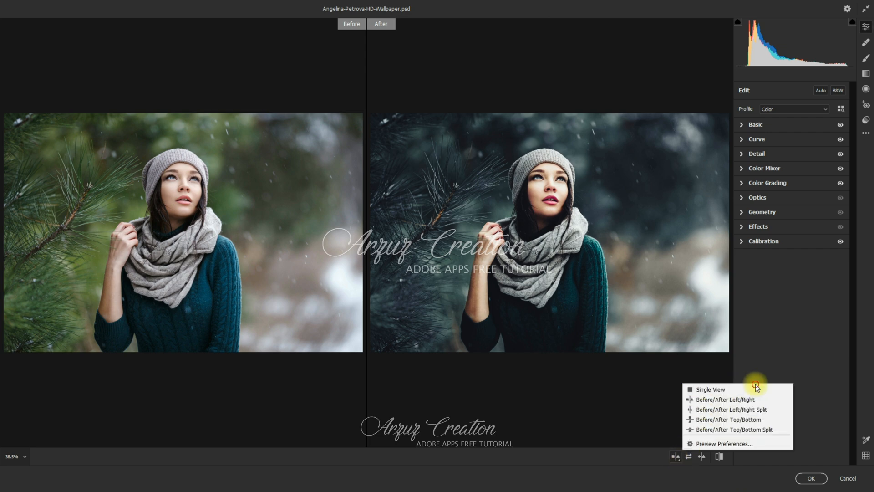
left_click(756, 386)
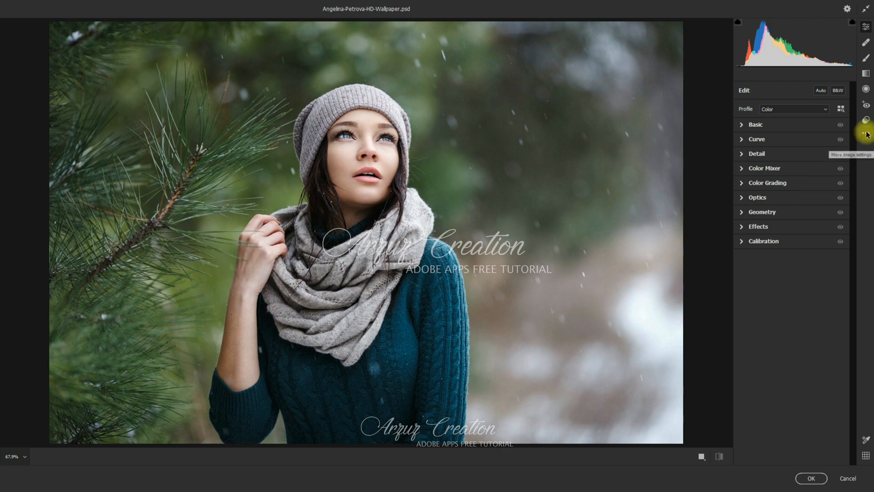
- Load Arzuz Creation New Color Grading 10 Plus Camera Raw Presets 2020 08.xmp as the image's settings
left_click(865, 133)
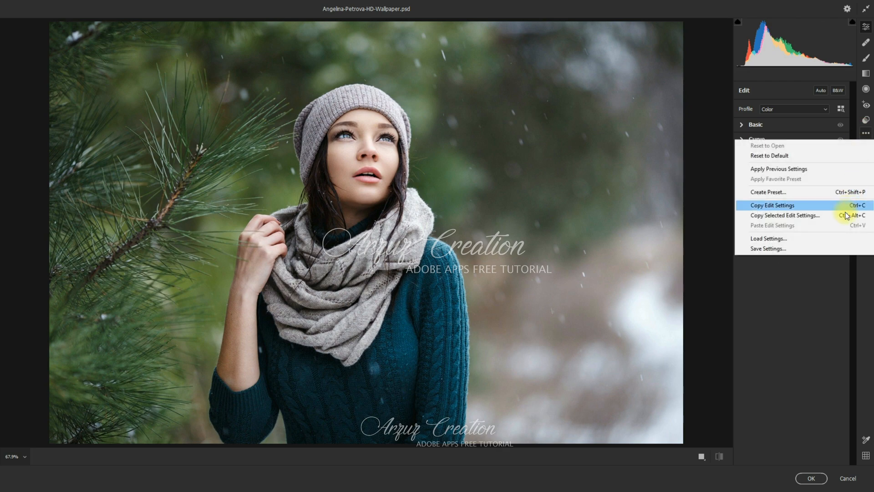
left_click(840, 237)
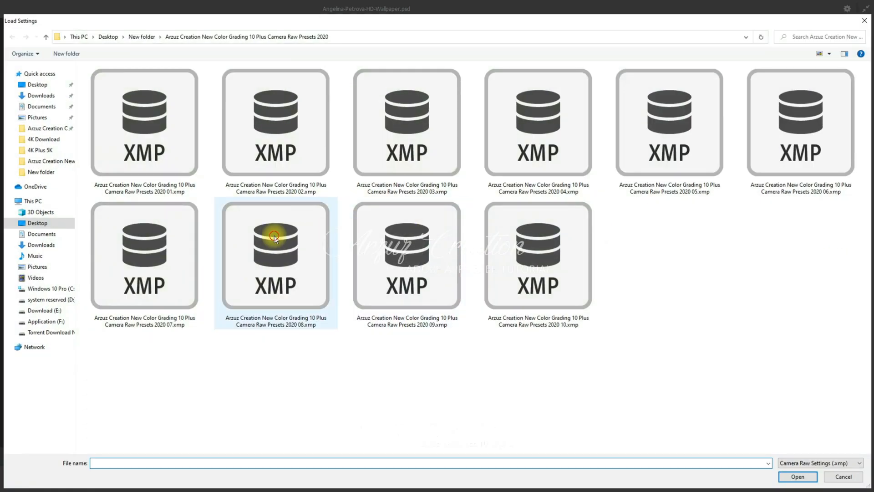
double_click(275, 236)
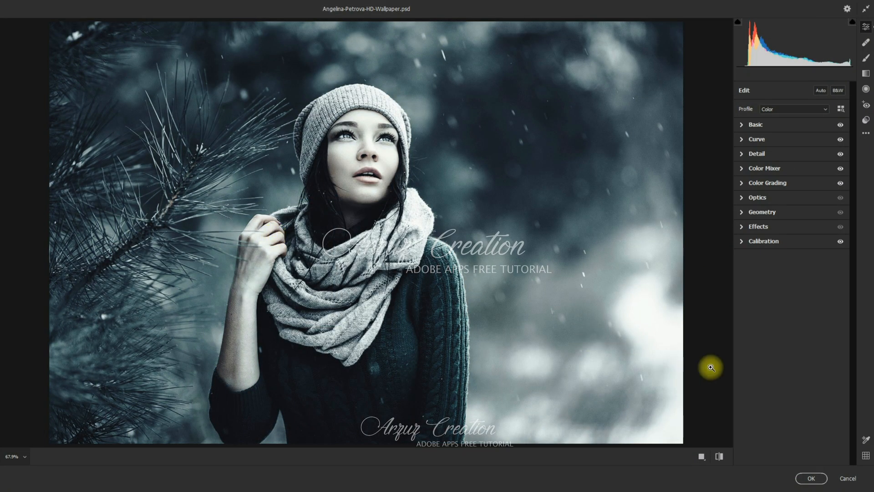
- Toggle the eighth preset against the default settings several times and leave the defaults shown
key("p")
key("p")
key("p")
key("p")
key("p")
key("p")
key("p")
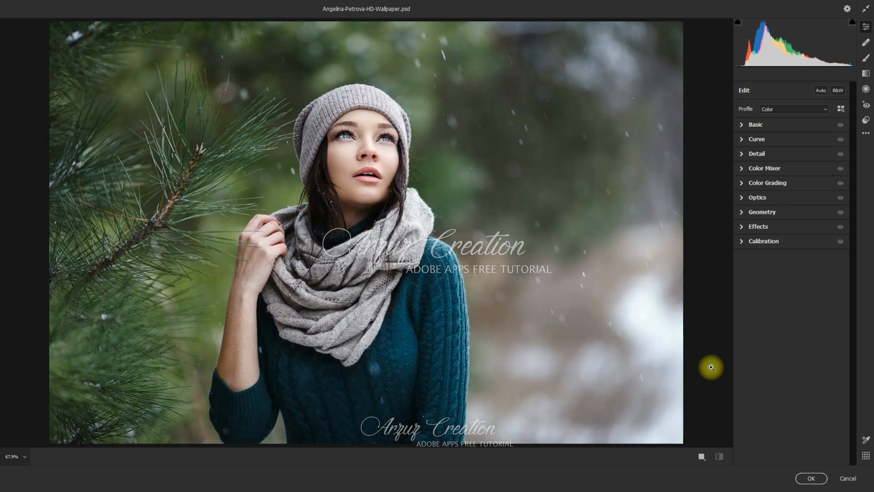
- Load Arzuz Creation New Color Grading 10 Plus Camera Raw Presets 2020 09.xmp as the image's settings
left_click(866, 133)
left_click(840, 238)
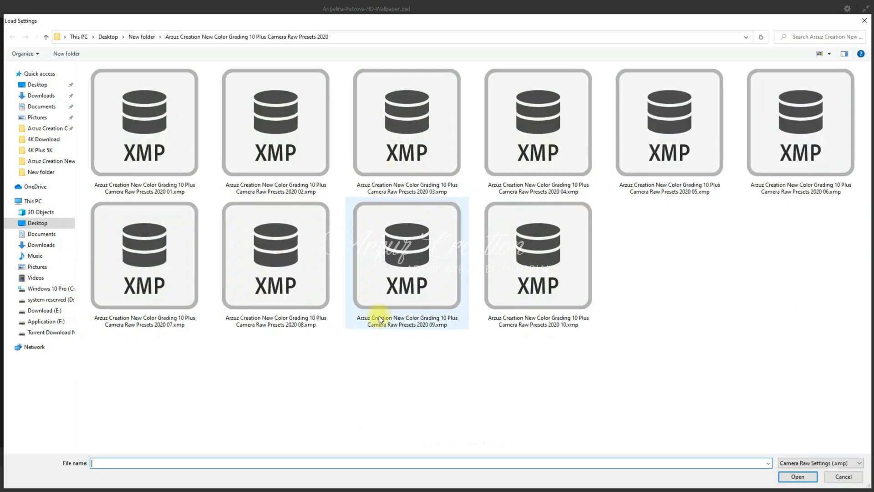
double_click(406, 290)
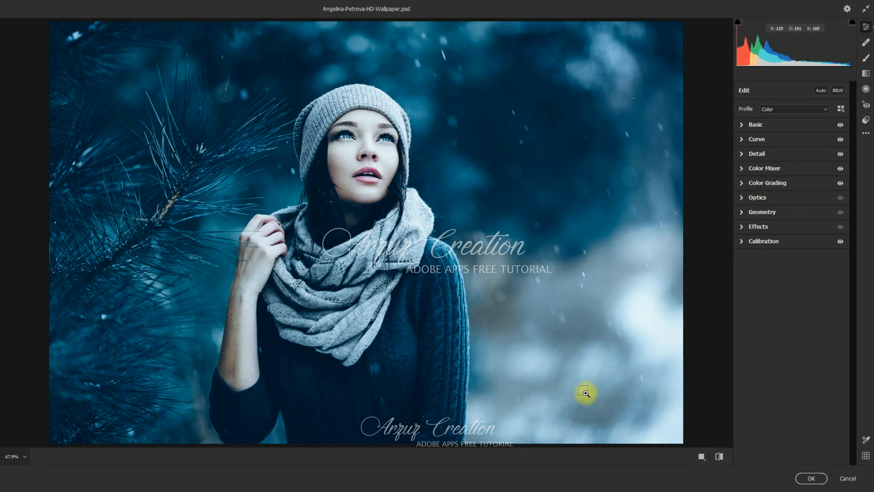
- Toggle the ninth preset against the default settings several times and leave the defaults shown
key("p")
key("p")
key("p")
key("p")
key("p")
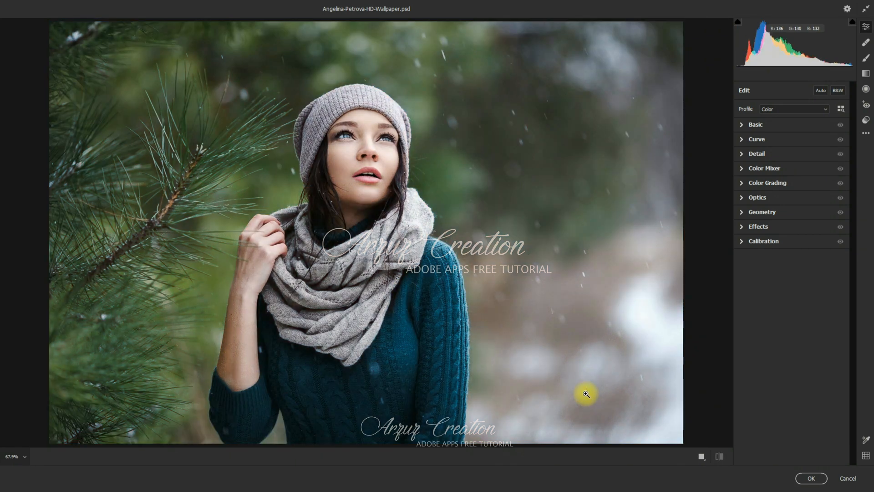
key("p")
key("p")
key("p")
key("p")
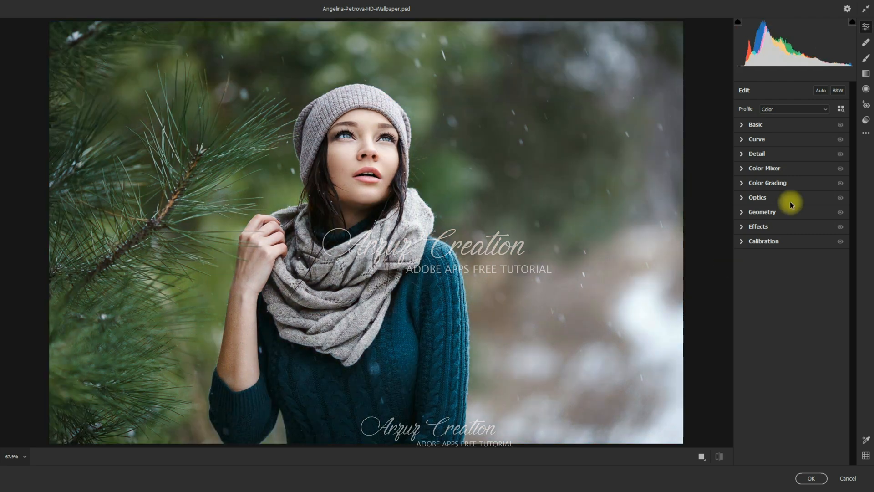
- Load Arzuz Creation New Color Grading 10 Plus Camera Raw Presets 2020 10.xmp as the image's settings
left_click(866, 133)
left_click(837, 237)
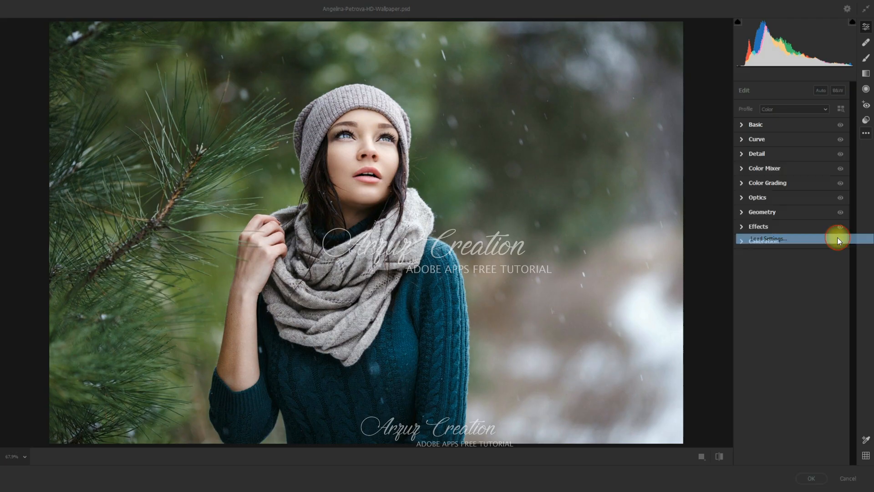
double_click(581, 272)
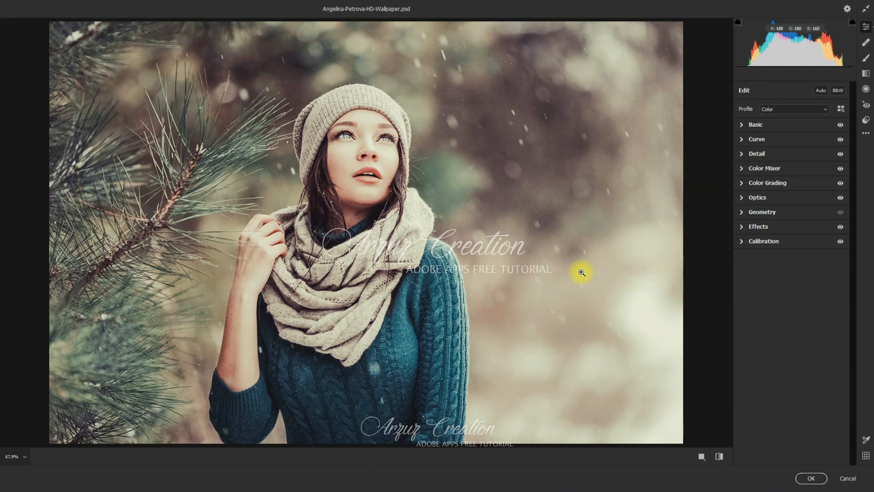
- Toggle the tenth preset against the default settings several times and leave the defaults shown
key("p")
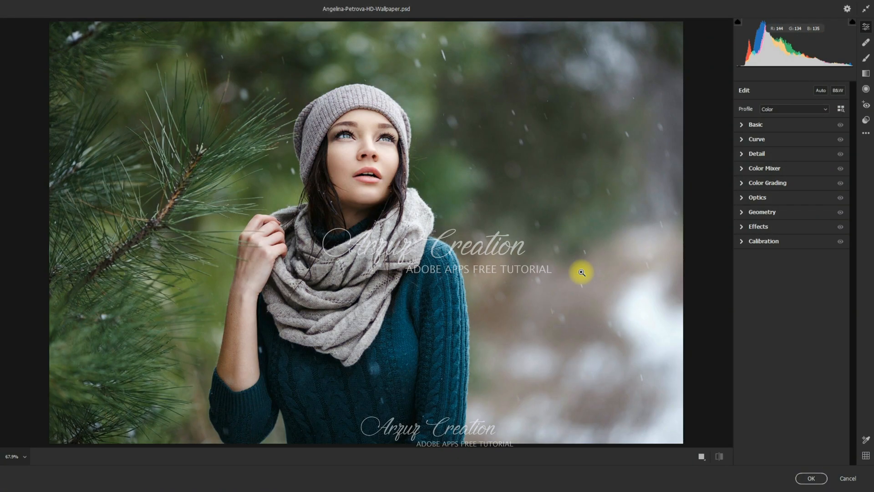
key("p")
key("p")
key("p")
key("p")
key("p")
key("p")
key("p")
key("p")
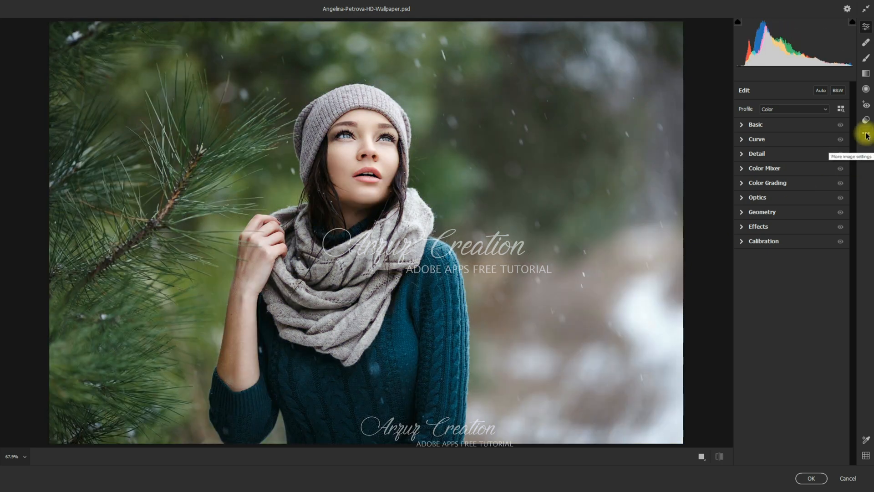
- Load Arzuz Creation New Color Grading 10 Plus Camera Raw Presets 2020 07.xmp and apply the Camera Raw Filter to the layer
left_click(866, 133)
left_click(832, 239)
double_click(140, 238)
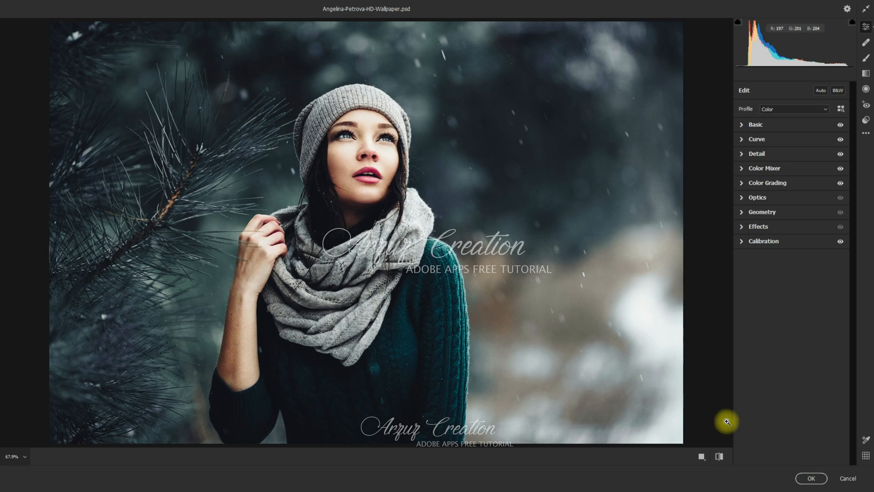
left_click(809, 481)
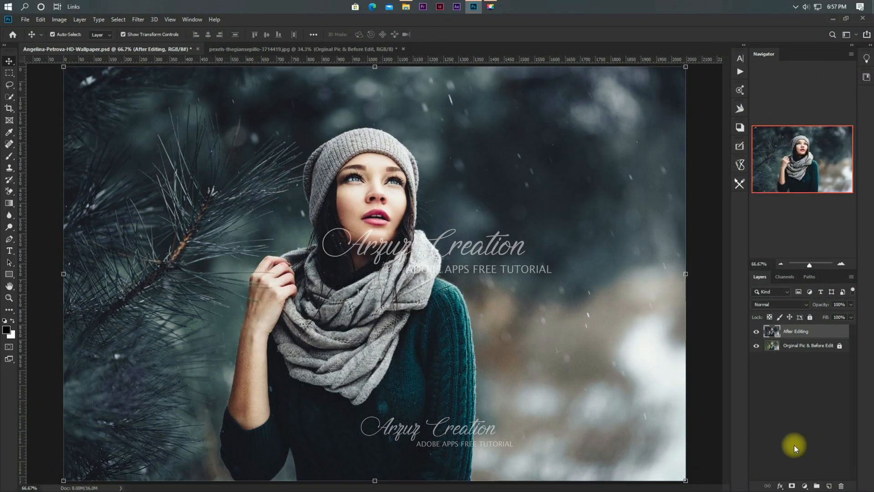
- Hide and show the After Editing layer twice to compare the graded portrait with the original
left_click(755, 334)
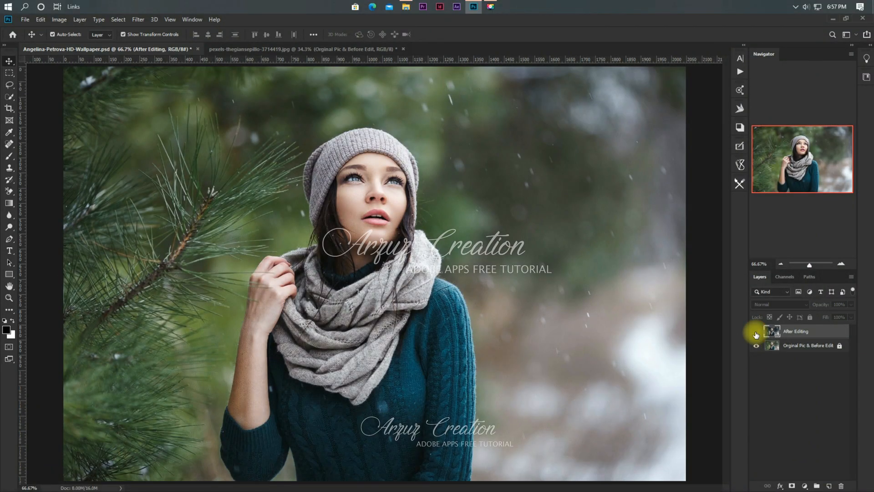
left_click(756, 334)
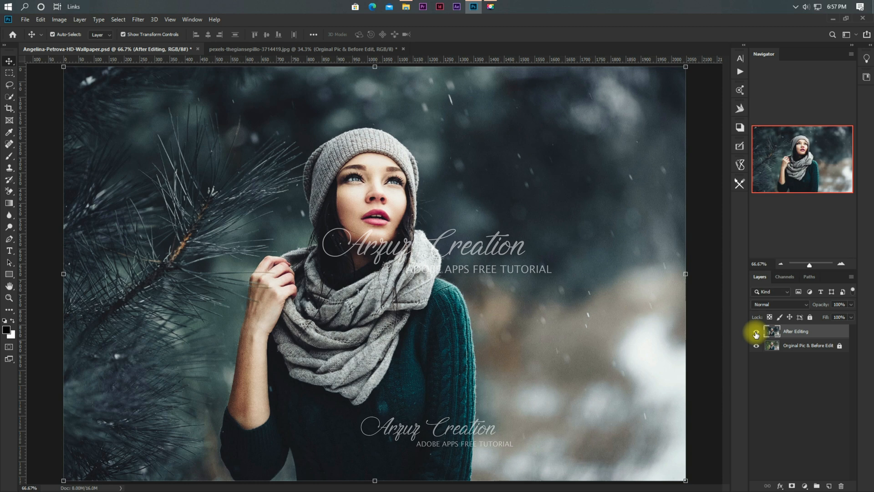
left_click(756, 333)
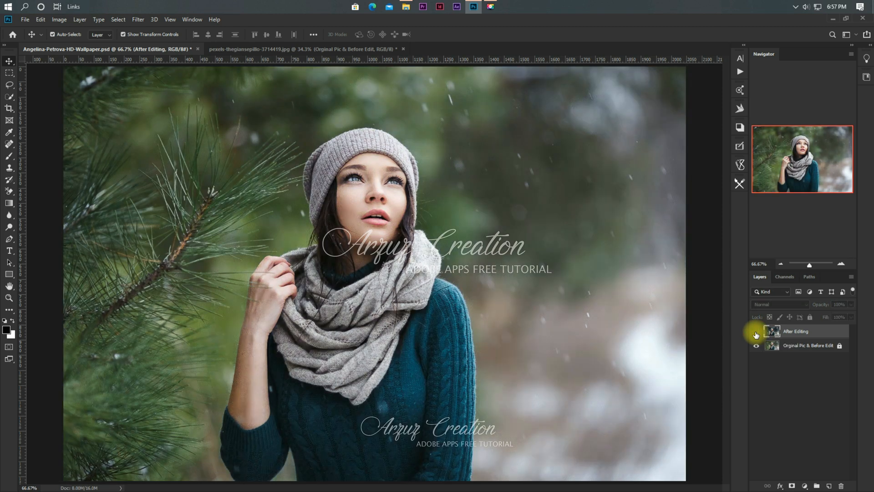
left_click(756, 334)
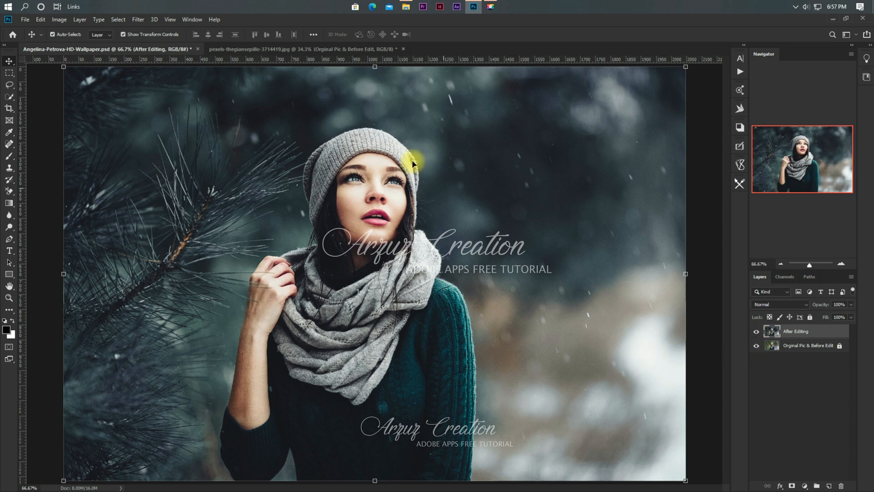
- Switch to the pexels-thegiansepillo-3714419.jpg document and open the Camera Raw Filter on its After Editing layer
left_click(337, 49)
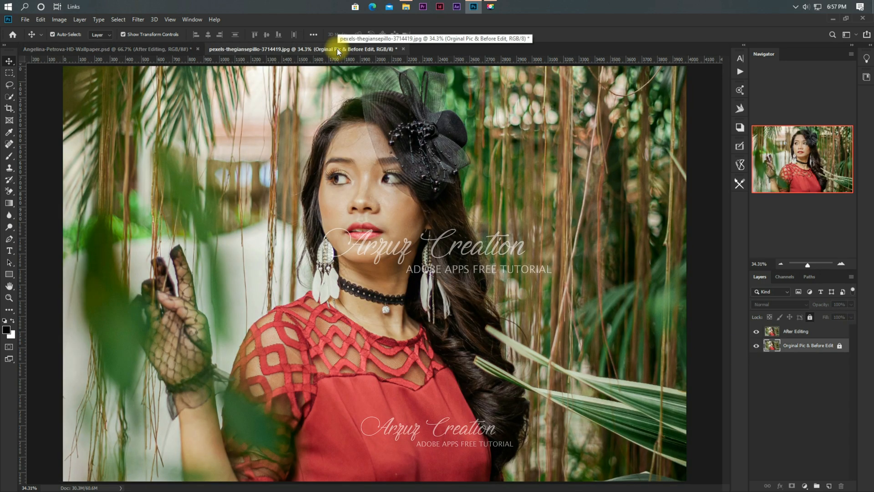
left_click(797, 332)
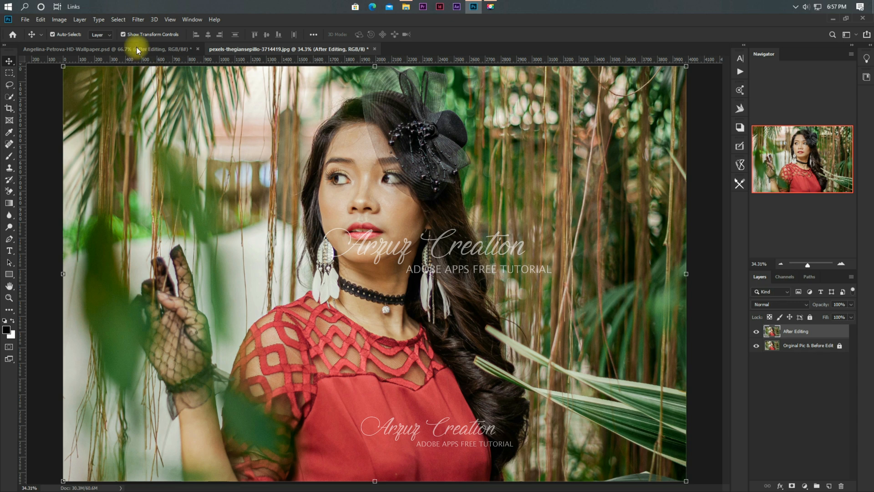
left_click(136, 19)
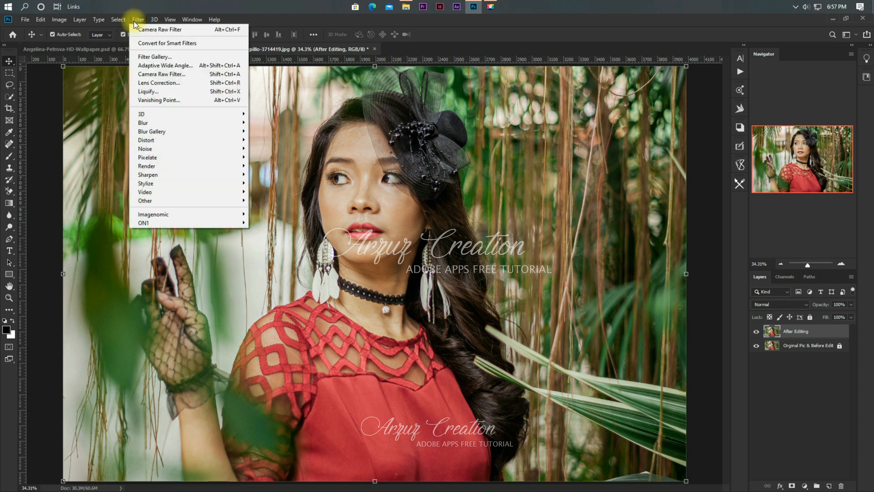
left_click(197, 75)
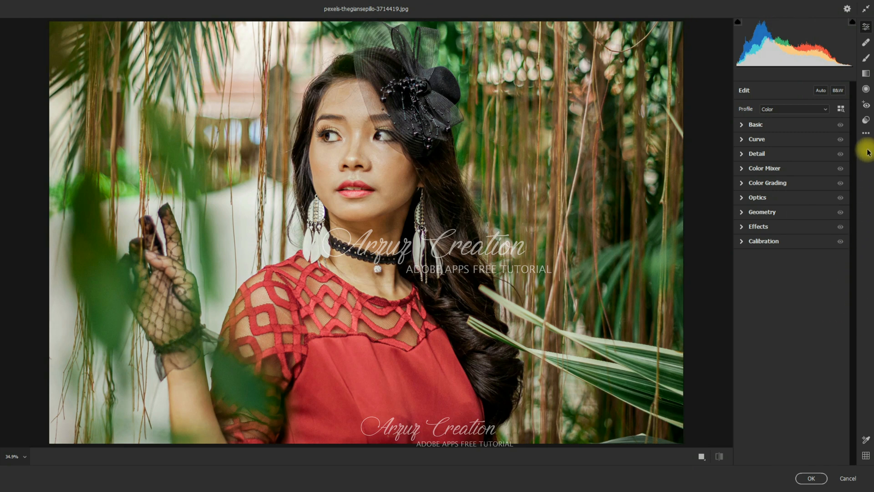
- Load Arzuz Creation New Color Grading 10 Plus Camera Raw Presets 2020 01.xmp as the red-dress portrait's settings
left_click(866, 134)
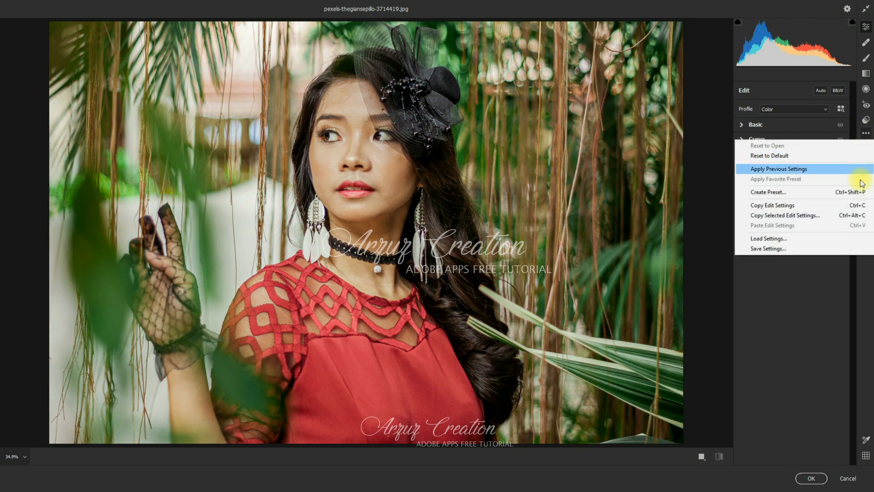
left_click(855, 244)
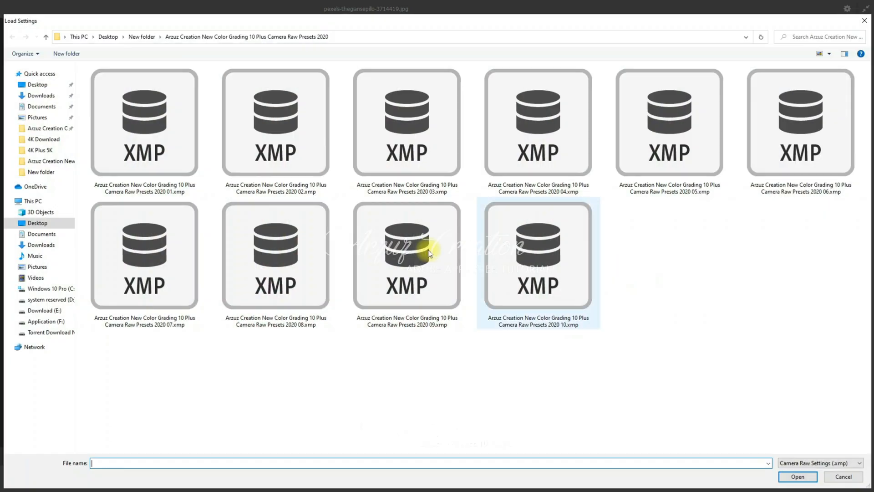
double_click(133, 116)
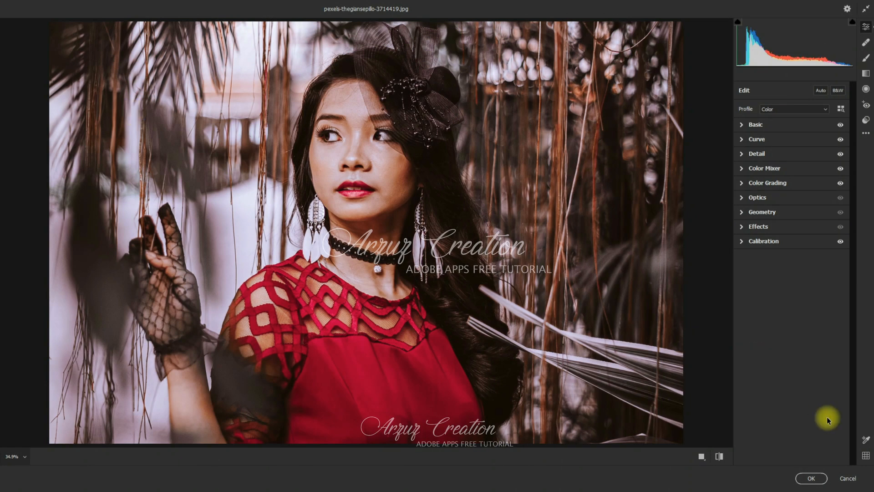
- Toggle the first preset against the default settings several times on the red-dress portrait and leave the defaults shown
key("p")
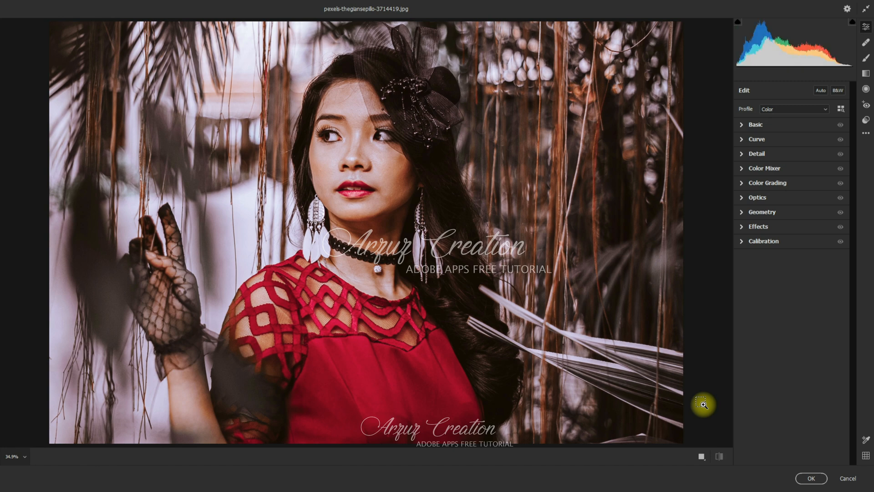
key("p")
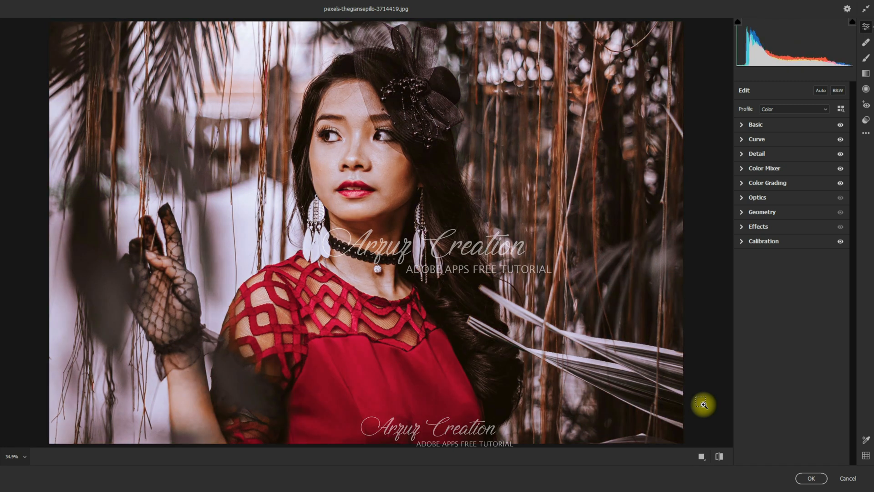
key("p")
key("p")
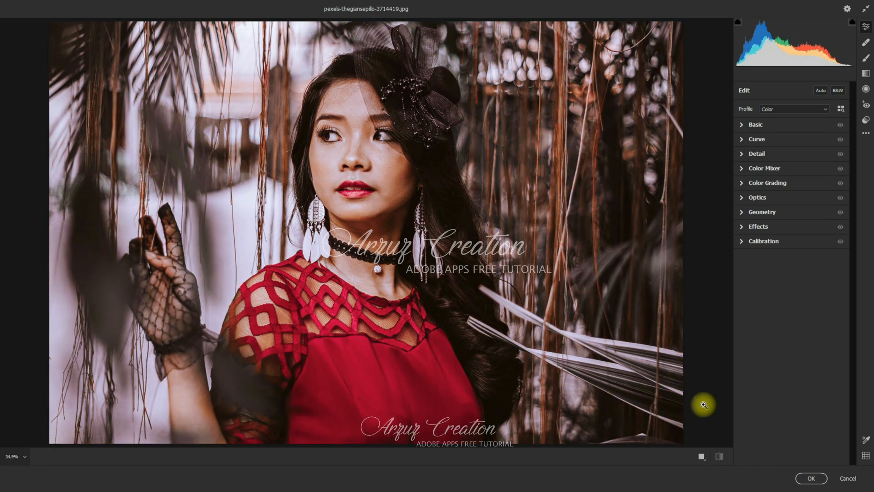
key("p")
key("p")
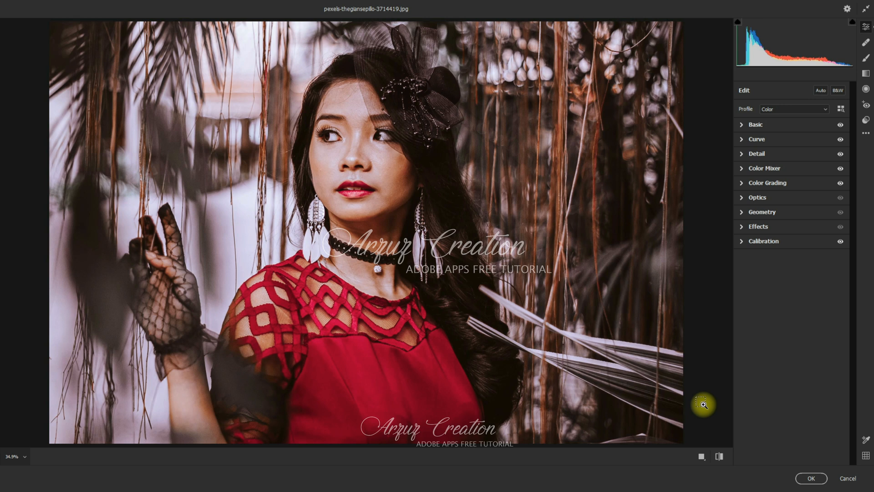
key("p")
- Load Arzuz Creation New Color Grading 10 Plus Camera Raw Presets 2020 02.xmp as the red-dress portrait's settings
left_click(866, 133)
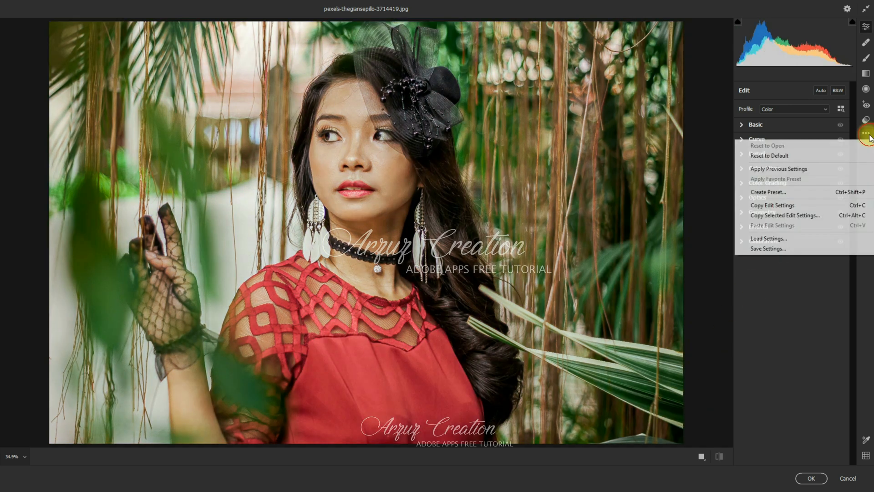
left_click(836, 238)
double_click(301, 129)
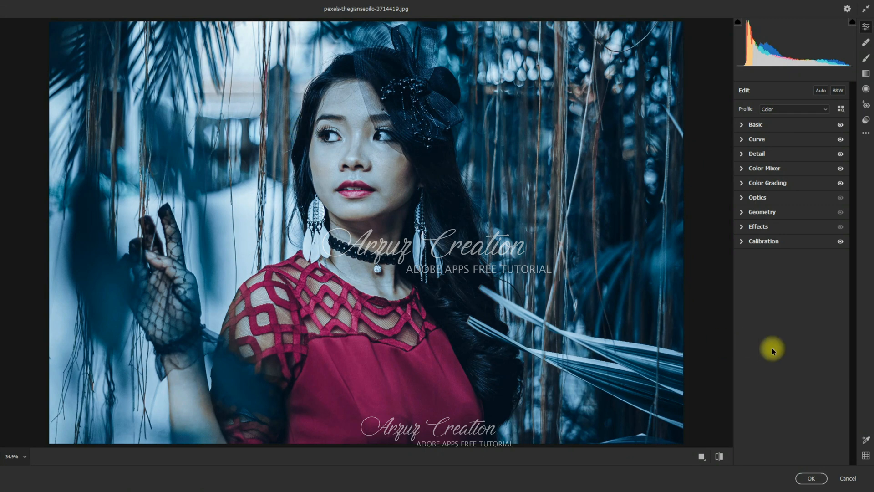
- Toggle the second preset against the default settings several times on the red-dress portrait and leave the defaults shown
key("p")
key("p")
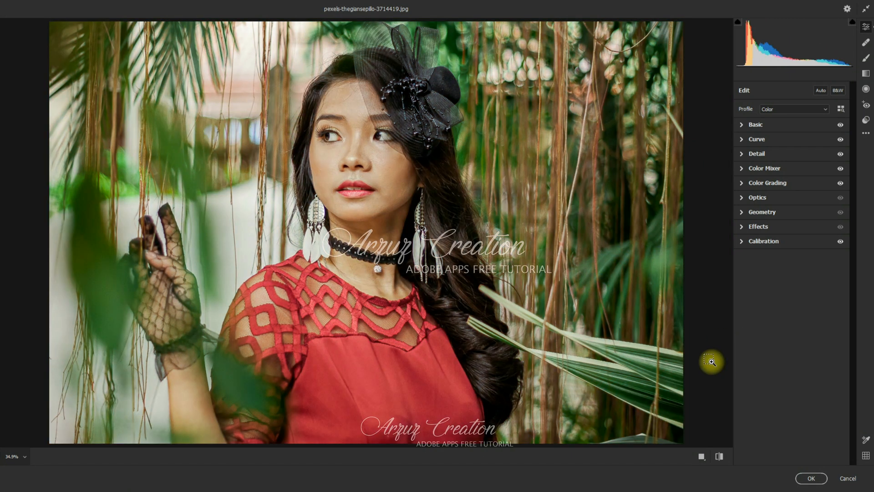
key("p")
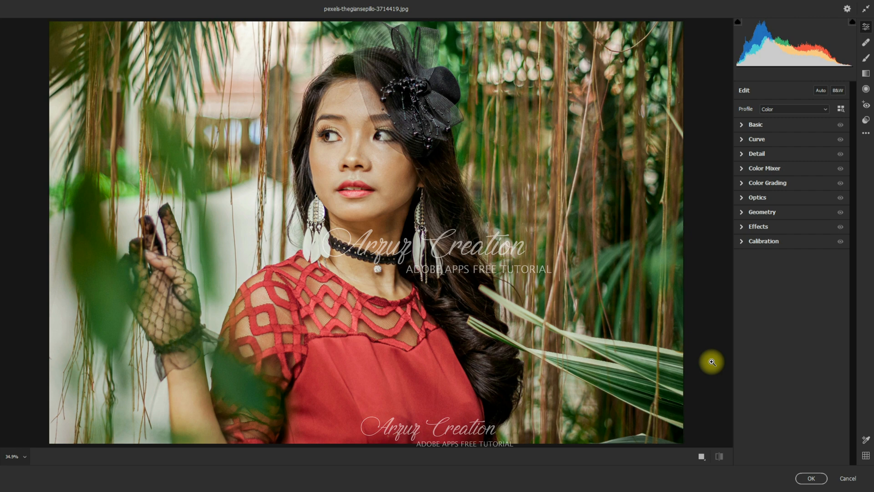
key("p")
key("p")
key("p")
key("p")
key("p")
key("p")
- Load Arzuz Creation New Color Grading 10 Plus Camera Raw Presets 2020 03.xmp as the red-dress portrait's settings
left_click(866, 133)
left_click(837, 241)
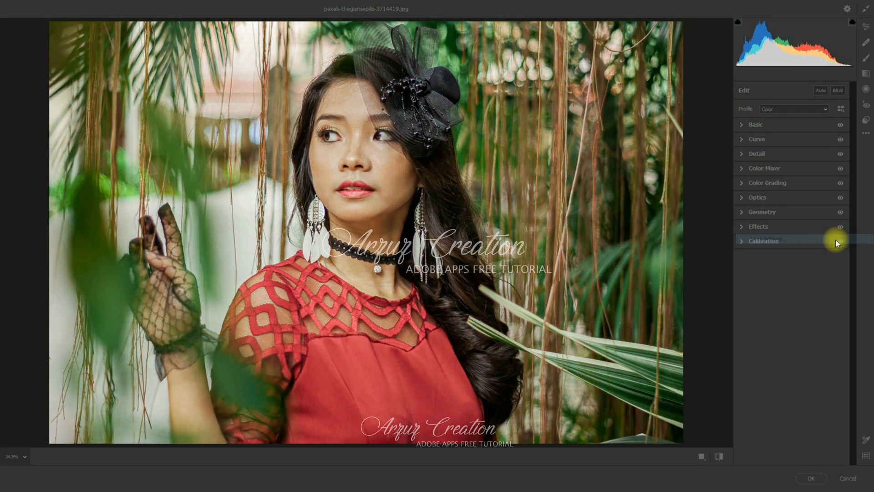
double_click(411, 138)
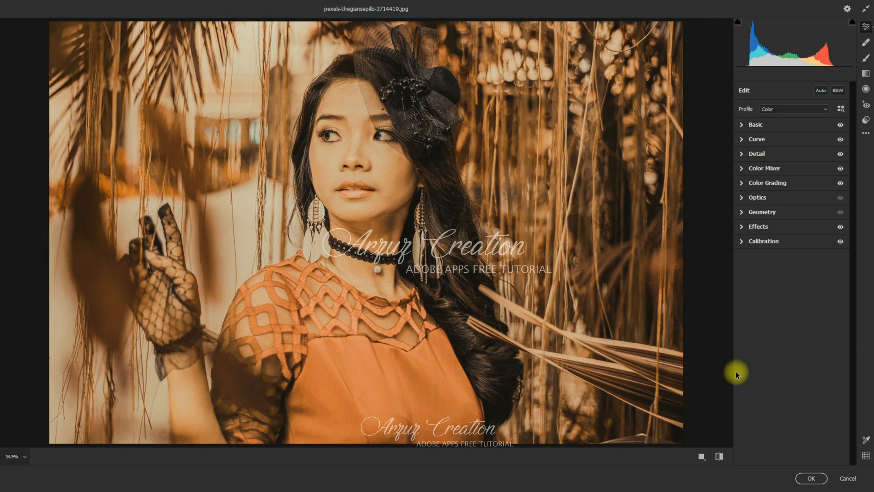
- Toggle the third preset against the default settings several times on the red-dress portrait and leave the defaults shown
key("p")
key("p")
key("p")
key("p")
key("p")
key("p")
key("p")
- Load Arzuz Creation New Color Grading 10 Plus Camera Raw Presets 2020 04.xmp as the red-dress portrait's settings
left_click(866, 133)
left_click(841, 236)
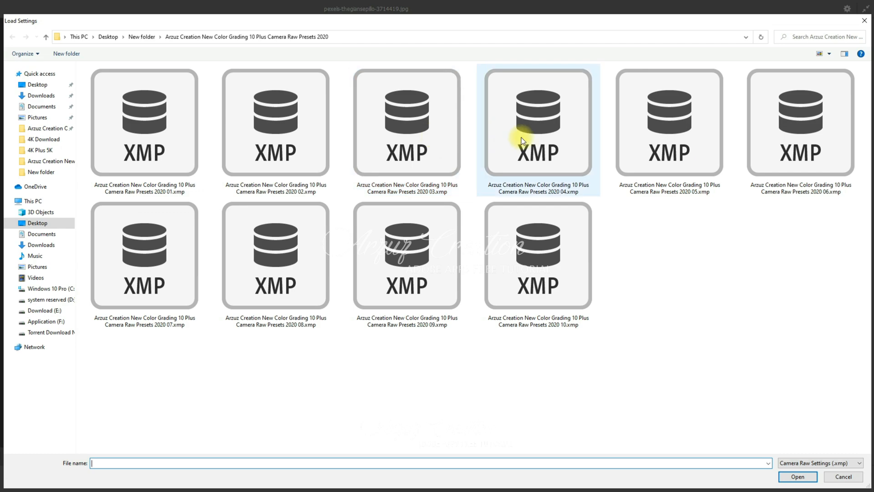
double_click(523, 140)
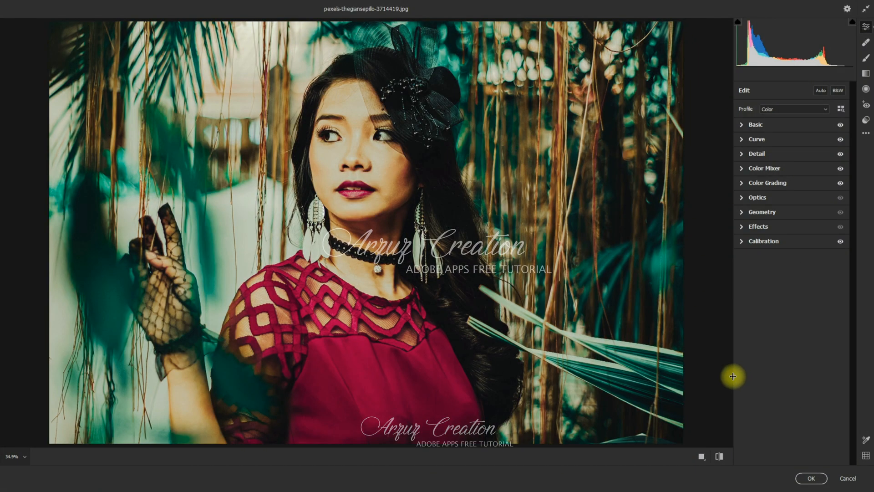
- Toggle the fourth preset against the default settings several times on the red-dress portrait and leave the defaults shown
key("backslash")
key("backslash")
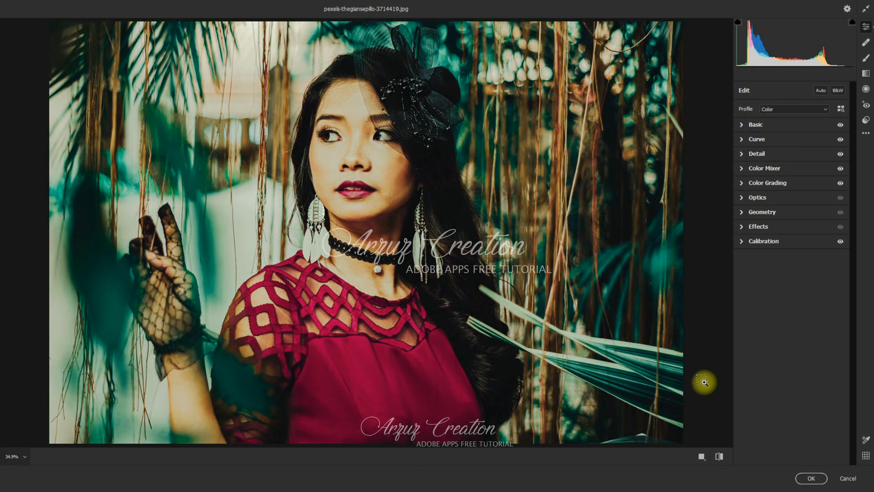
key("backslash")
key("backslash")
key("backslash")
key("backslash")
key("backslash")
- Load Arzuz Creation New Color Grading 10 Plus Camera Raw Presets 2020 05.xmp as the red-dress portrait's settings
left_click(866, 133)
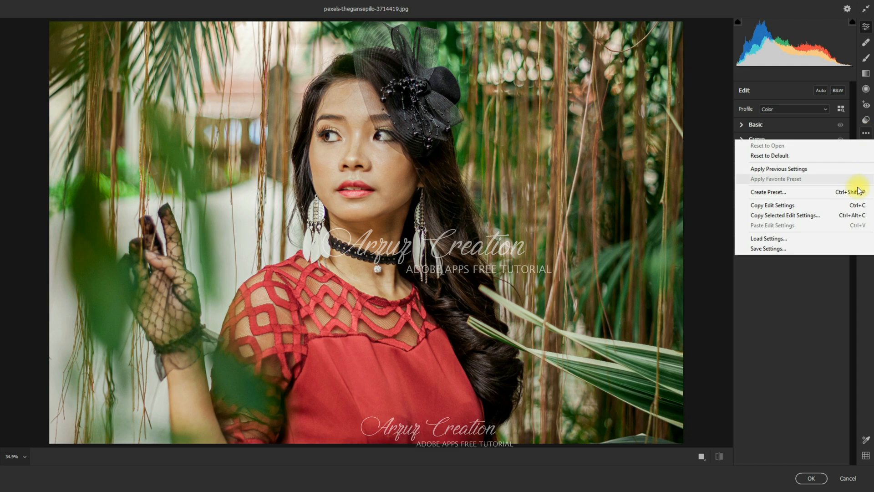
left_click(848, 238)
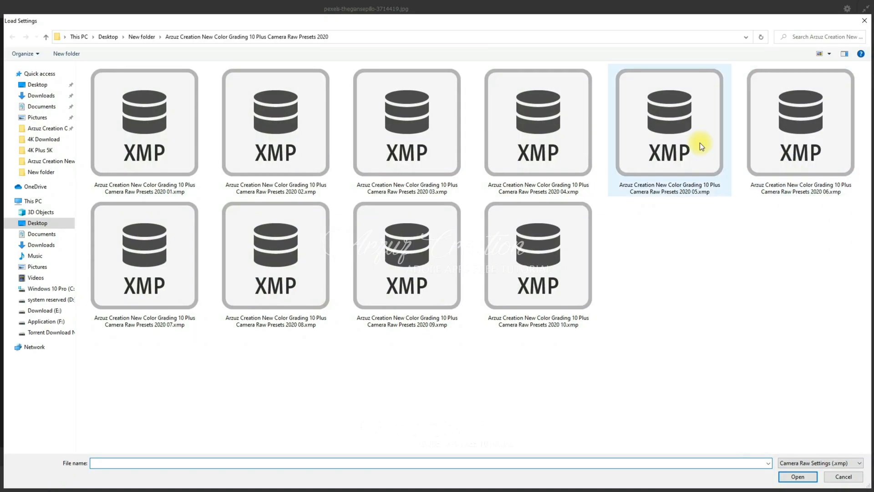
double_click(700, 143)
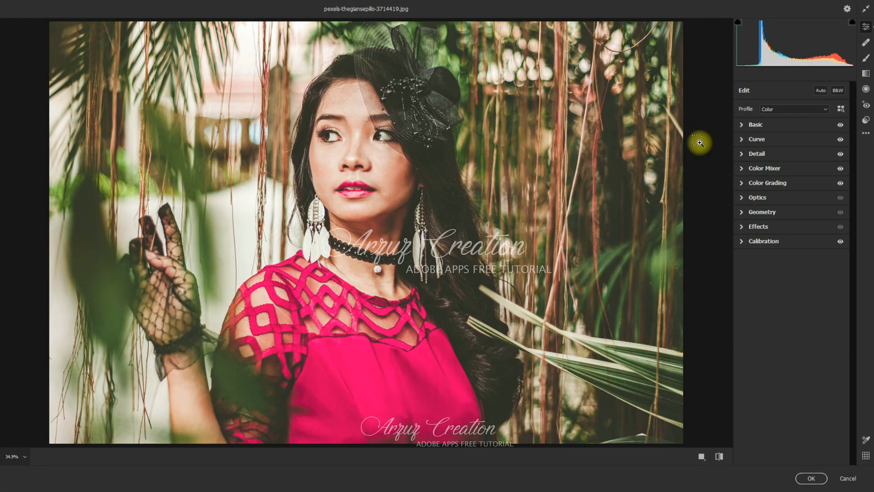
- Toggle the fifth preset against the default settings several times on the red-dress portrait and leave the defaults shown
key("backslash")
key("backslash")
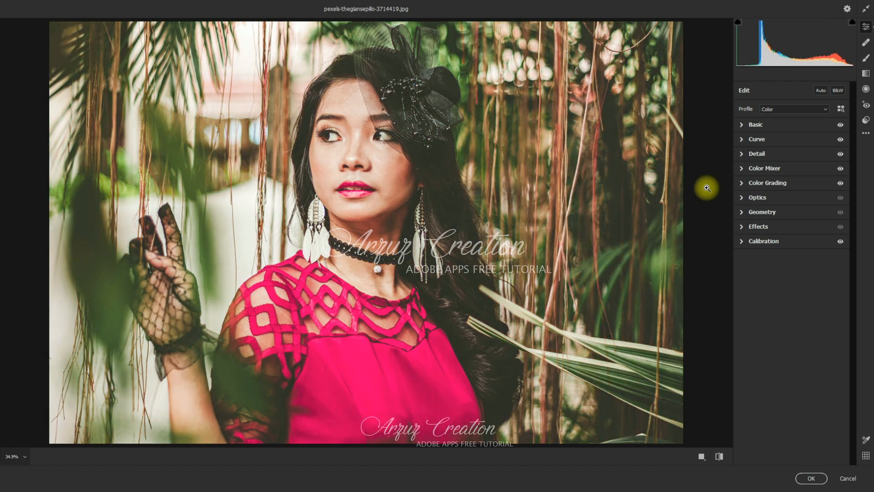
key("backslash")
key("backslash")
key("backslash")
key("backslash")
key("backslash")
- Load Arzuz Creation New Color Grading 10 Plus Camera Raw Presets 2020 06.xmp as the red-dress portrait's settings
left_click(866, 132)
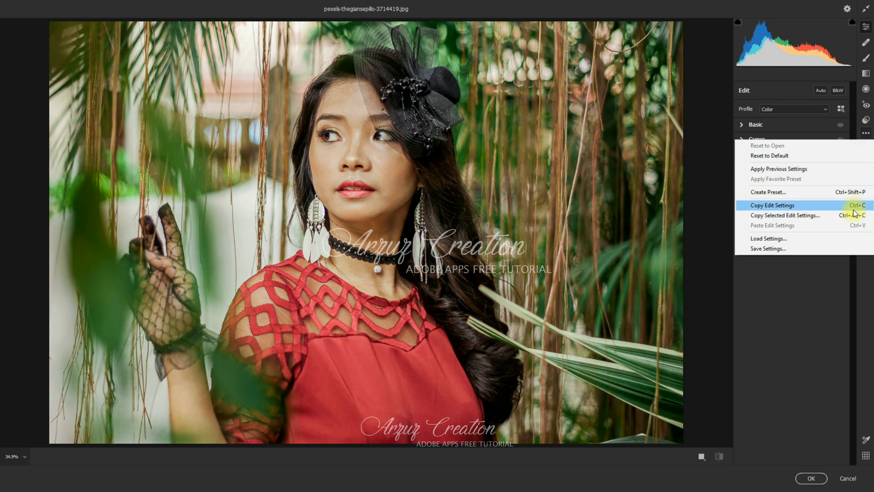
left_click(768, 238)
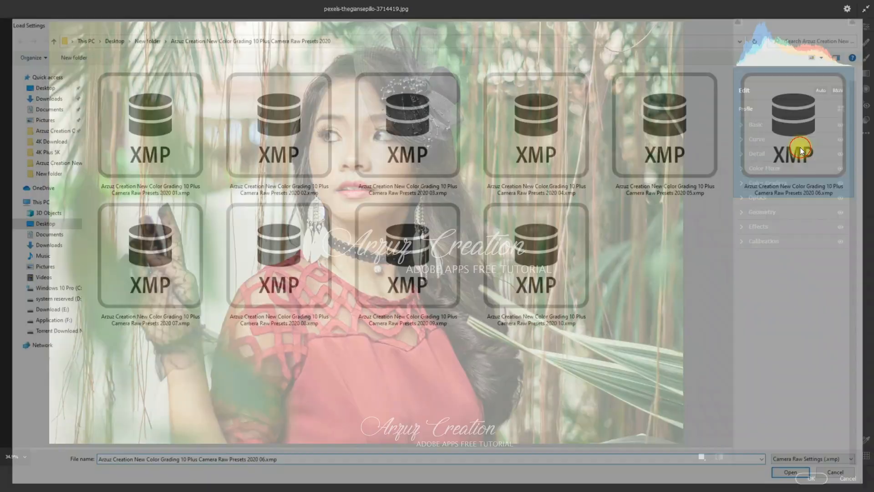
double_click(799, 147)
- Toggle the sixth preset against the default settings several times on the red-dress portrait and leave the defaults shown
key("backslash")
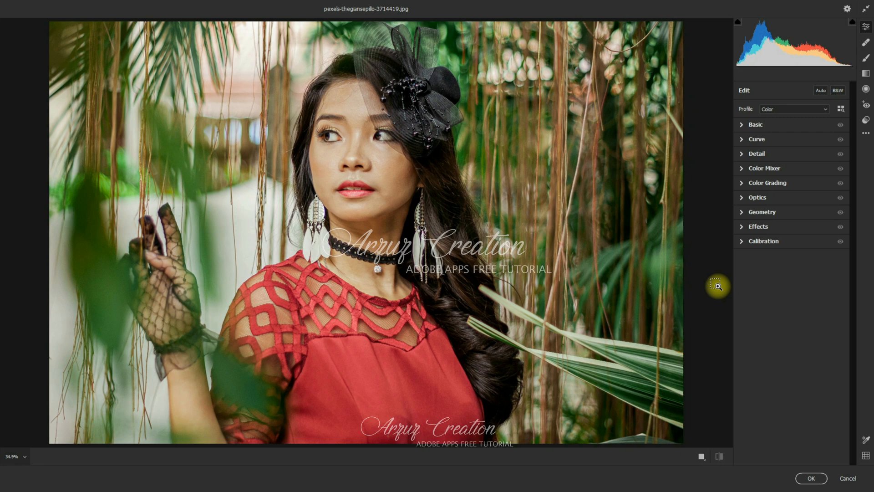
key("backslash")
key("backslash")
key("backslash")
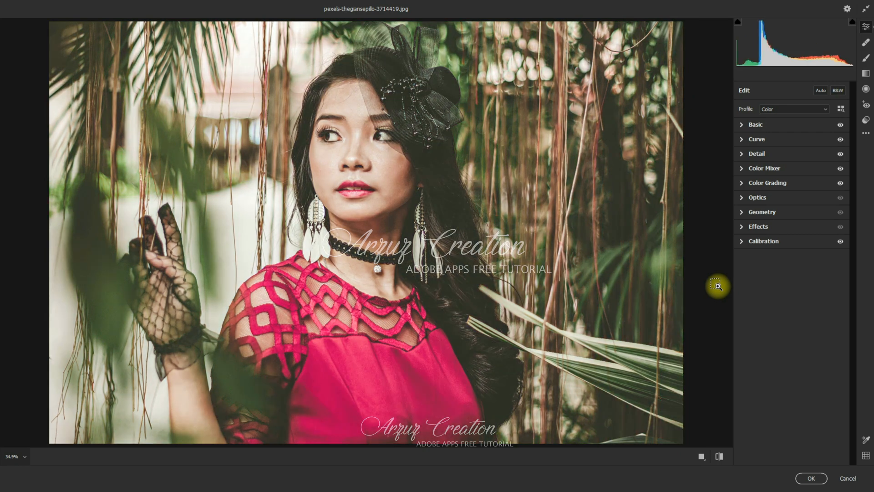
key("backslash")
key("backslash")
key("backslash")
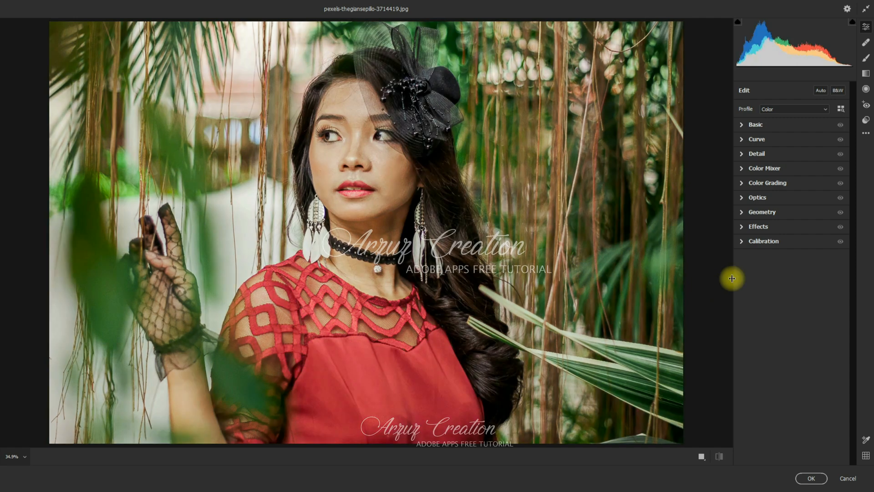
- Load Arzuz Creation New Color Grading 10 Plus Camera Raw Presets 2020 07.xmp as the red-dress portrait's settings
left_click(866, 133)
left_click(838, 239)
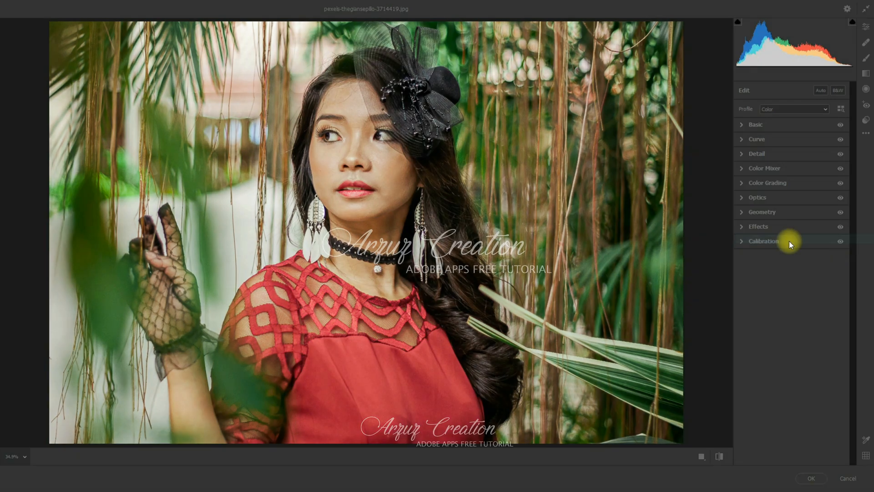
left_click(146, 265)
double_click(146, 266)
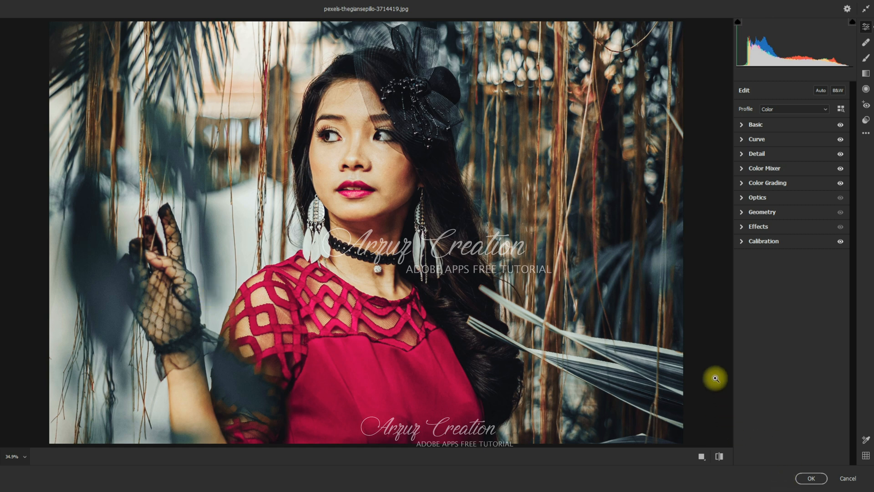
- Toggle the seventh preset against the default settings several times on the red-dress portrait and leave the defaults shown
key("p")
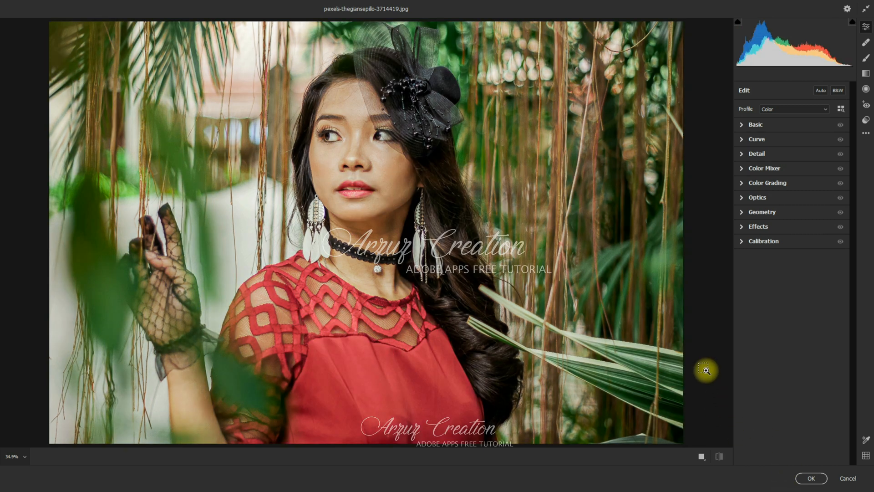
key("p")
key("p")
key("p")
key("p")
key("p")
key("p")
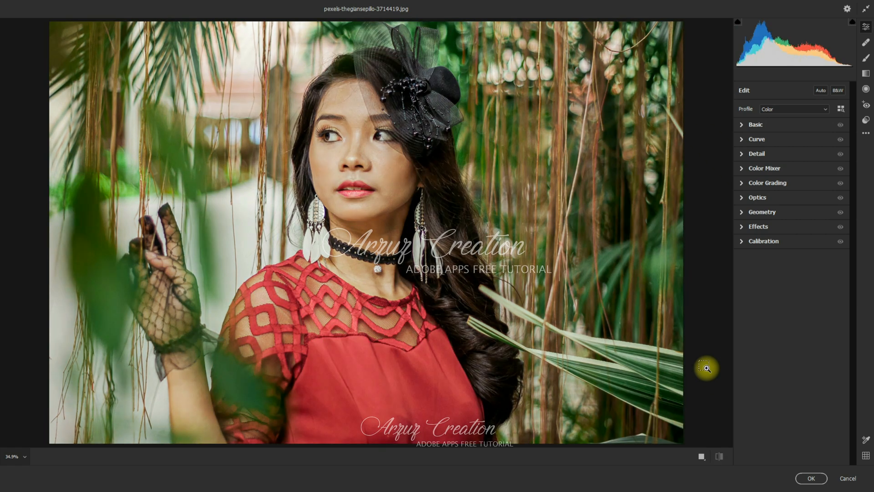
key("p")
key("p")
- Load Arzuz Creation New Color Grading 10 Plus Camera Raw Presets 2020 08.xmp as the red-dress portrait's settings
left_click(866, 133)
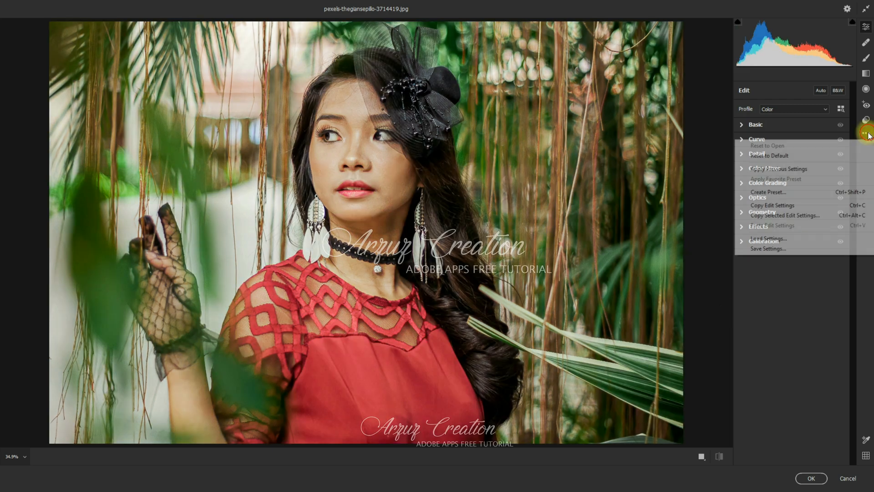
left_click(769, 238)
double_click(299, 276)
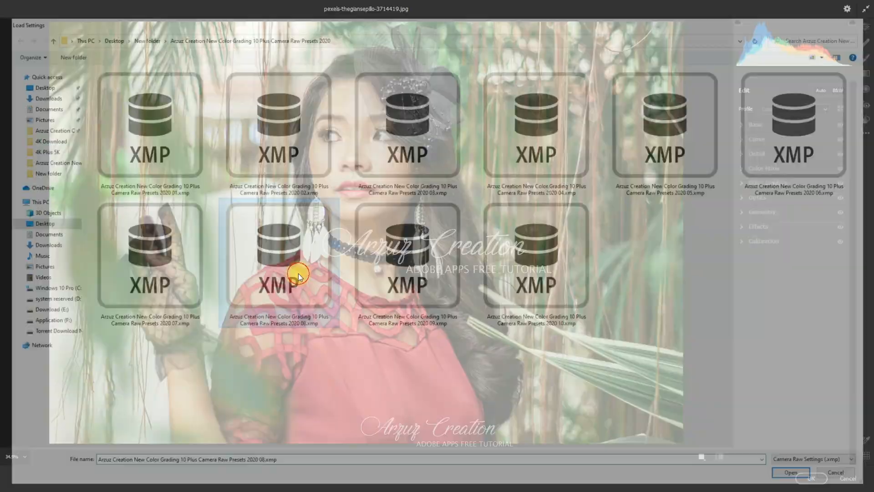
- Toggle the eighth preset against the default settings several times on the red-dress portrait and leave the defaults shown
key("p")
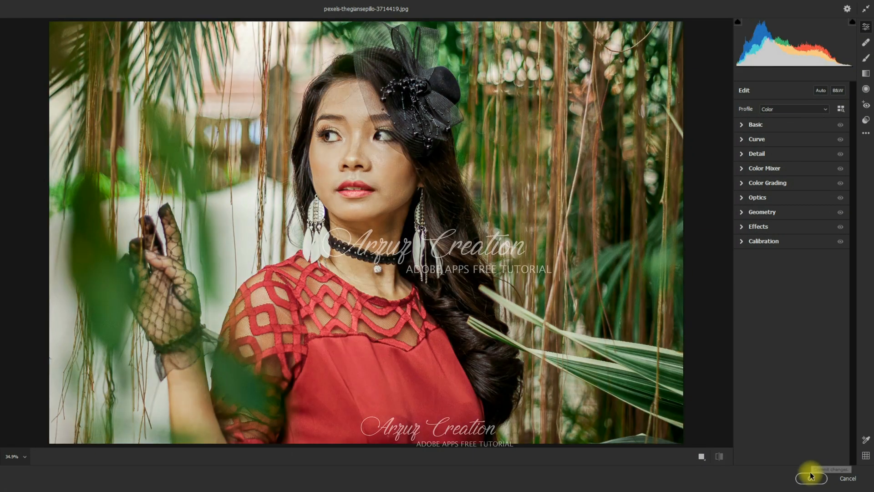
key("p")
key("p")
key("p")
key("p")
key("p")
key("p")
key("p")
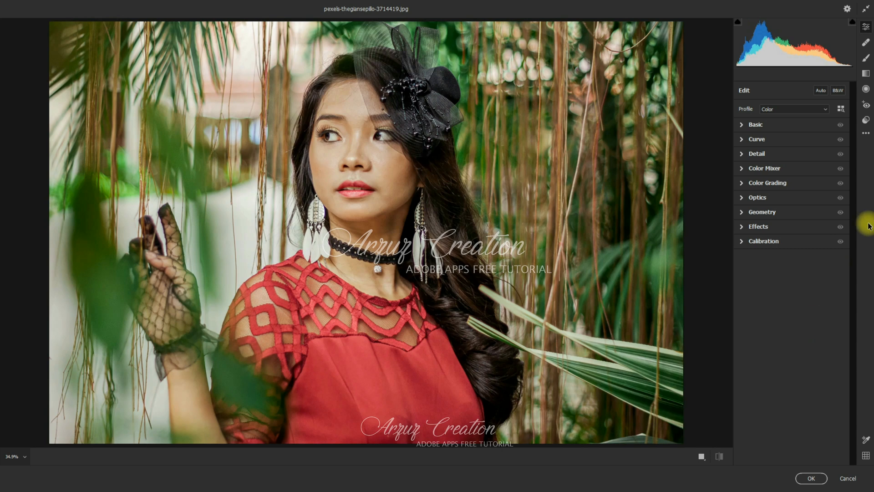
- Load Arzuz Creation New Color Grading 10 Plus Camera Raw Presets 2020 09.xmp as the red-dress portrait's settings
left_click(869, 134)
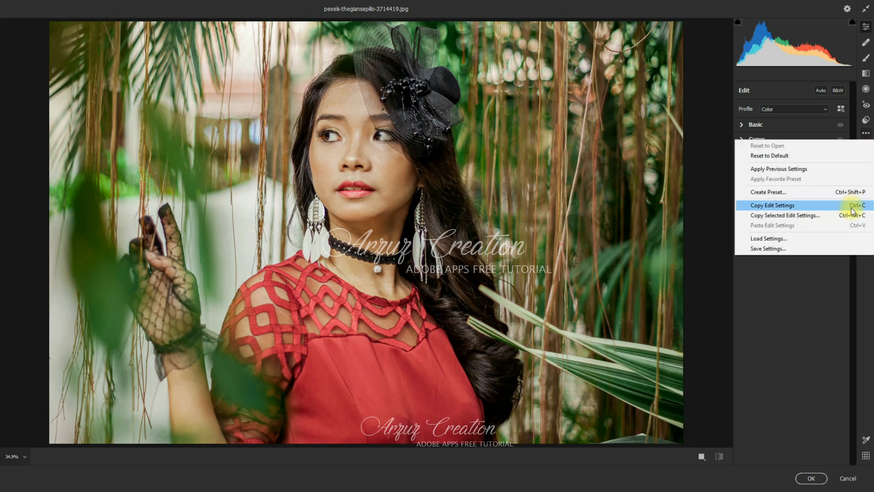
left_click(848, 242)
double_click(397, 269)
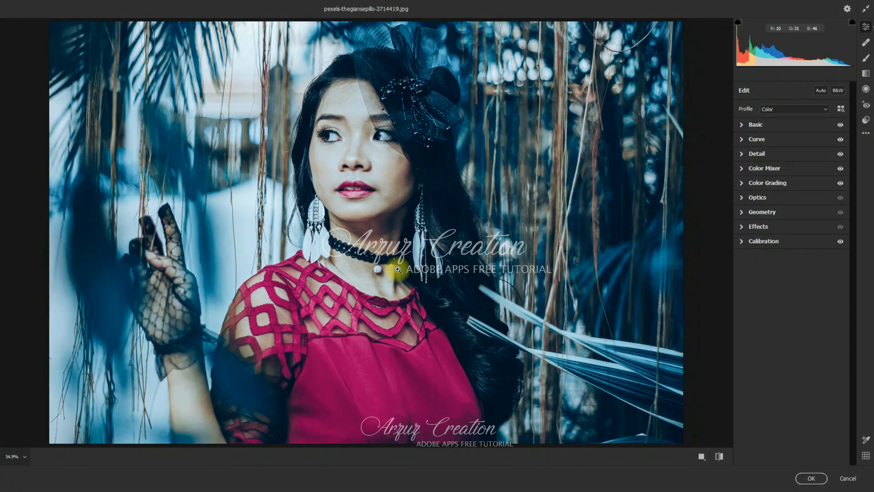
- Toggle the ninth preset against the default settings several times on the red-dress portrait and leave the defaults shown
key("p")
key("p")
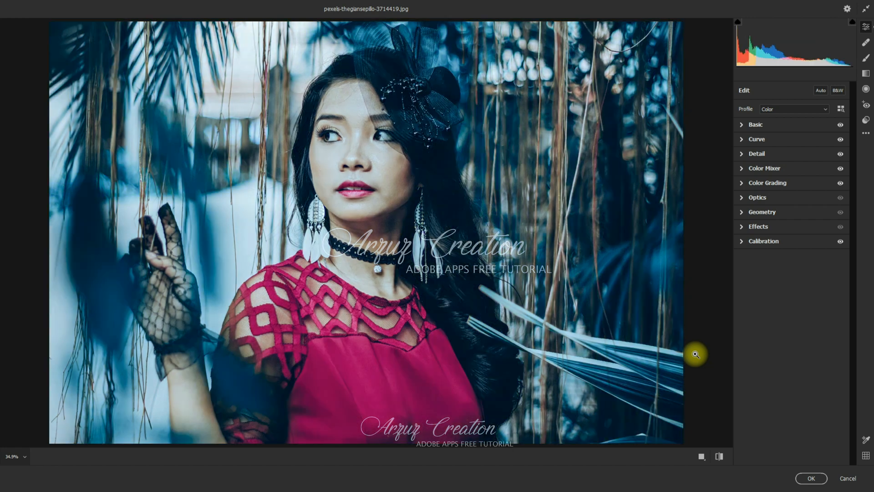
key("p")
key("p")
key("p")
key("p")
key("p")
key("p")
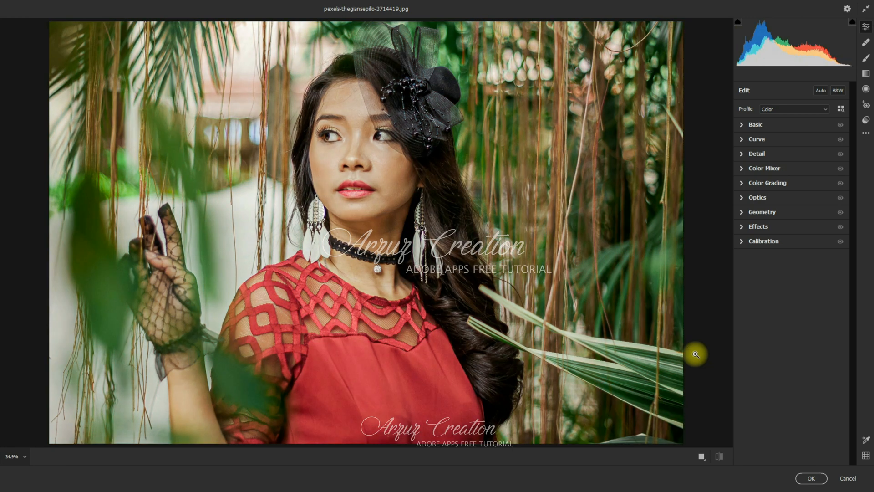
key("p")
key("p")
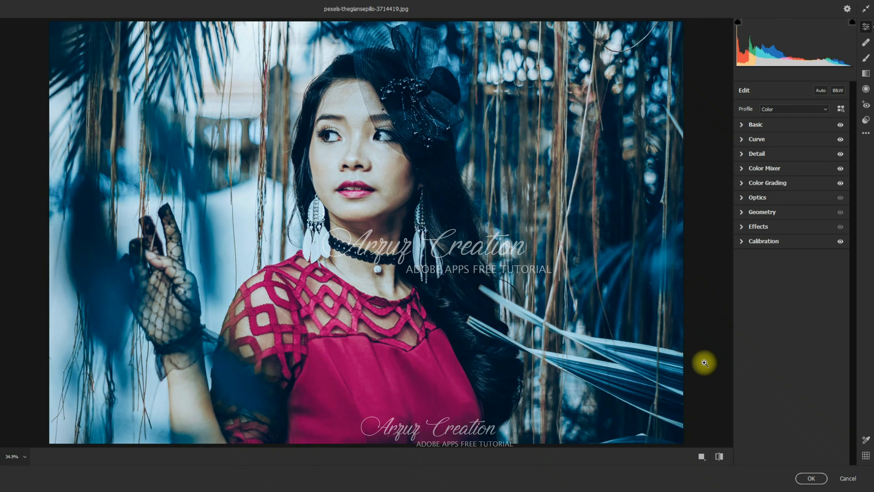
key("p")
- Load Arzuz Creation New Color Grading 10 Plus Camera Raw Presets 2020 10.xmp as the red-dress portrait's settings
left_click(866, 137)
left_click(843, 238)
double_click(538, 296)
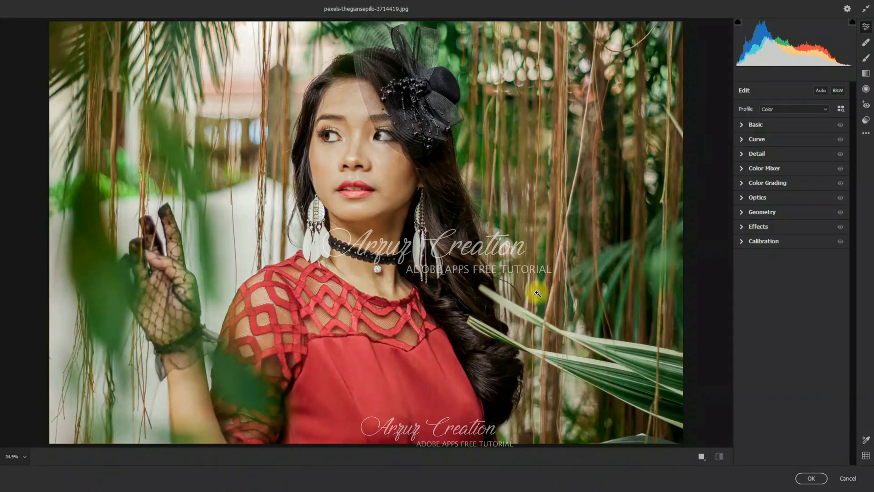
- Toggle the tenth preset against the default settings several times on the red-dress portrait and leave the defaults shown
key("p")
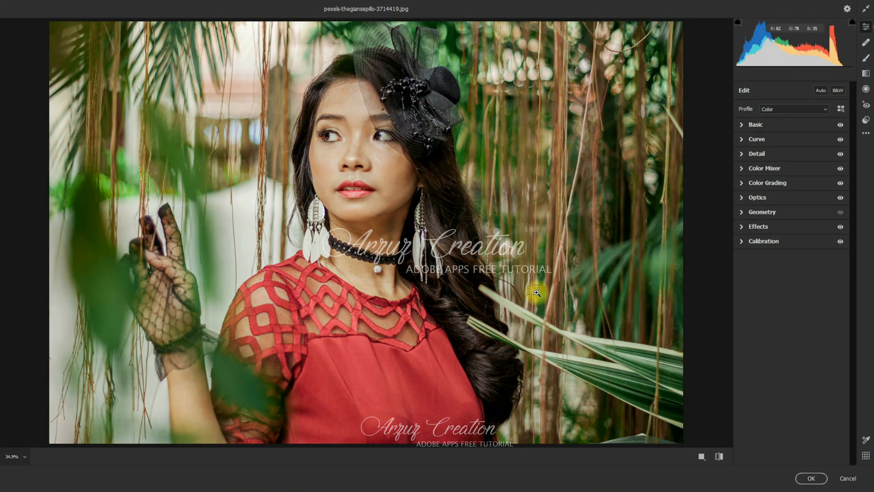
key("p")
key("p")
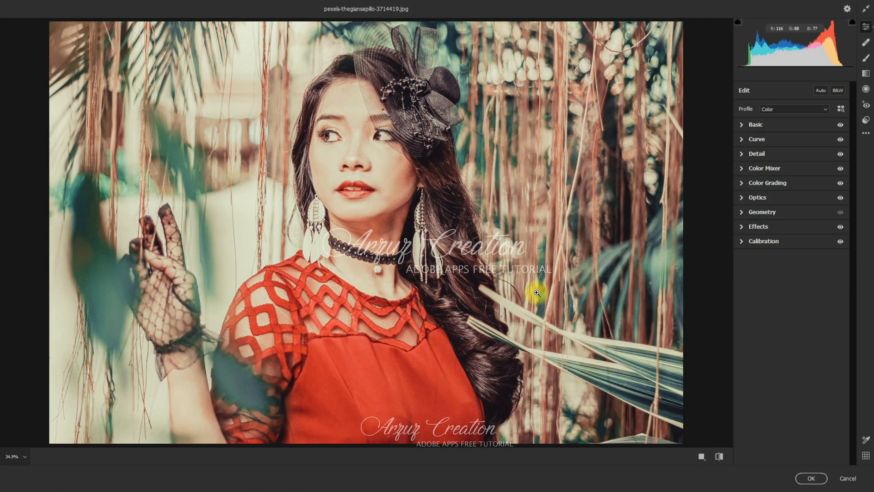
key("p")
key("p")
key("p")
key("p")
key("p")
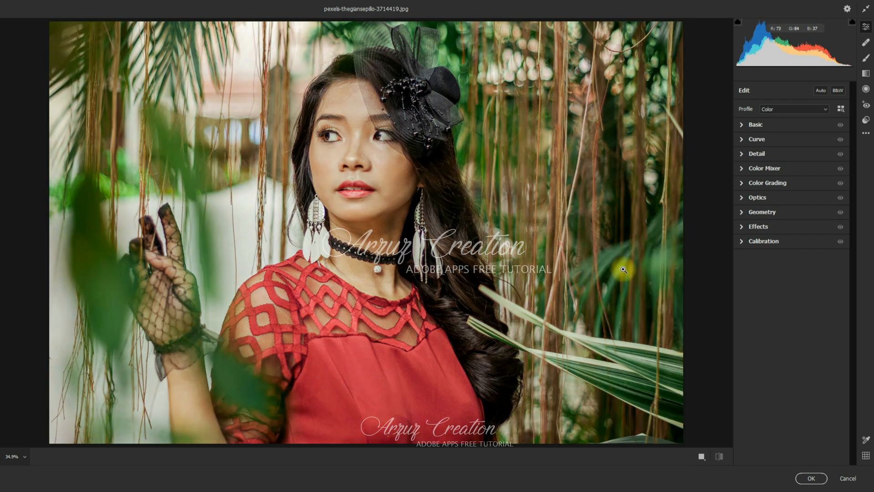
- Load Arzuz Creation New Color Grading 10 Plus Camera Raw Presets 2020 07.xmp again and apply the Camera Raw Filter to the red-dress portrait
left_click(865, 133)
left_click(854, 240)
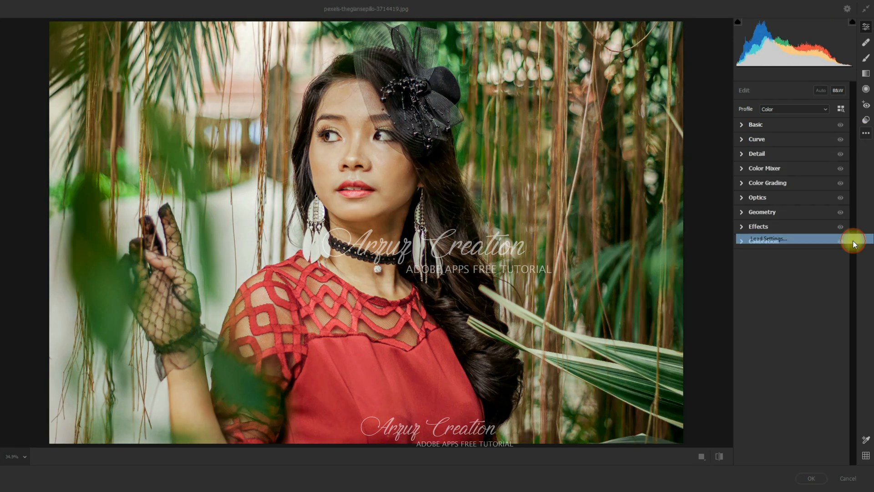
double_click(152, 250)
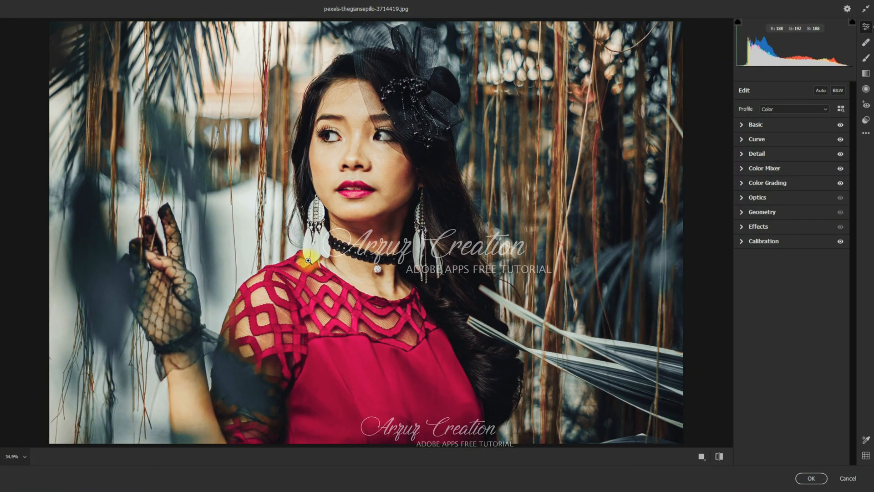
left_click(815, 481)
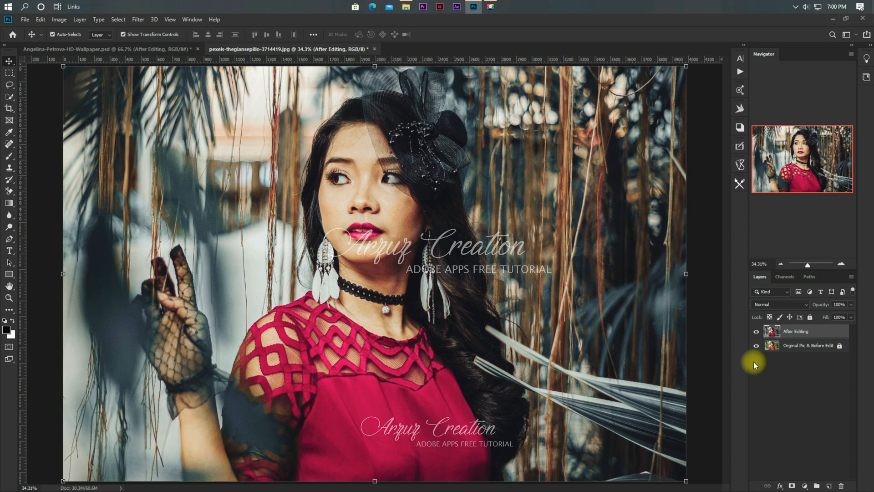
- Hide and show the After Editing layer twice to compare the graded portrait with the original, leaving the layer visible
left_click(756, 332)
left_click(756, 332)
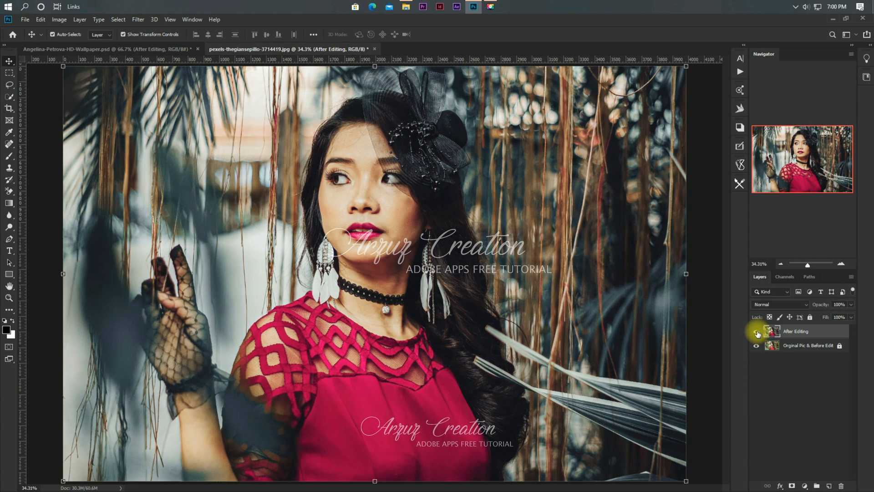
left_click(756, 332)
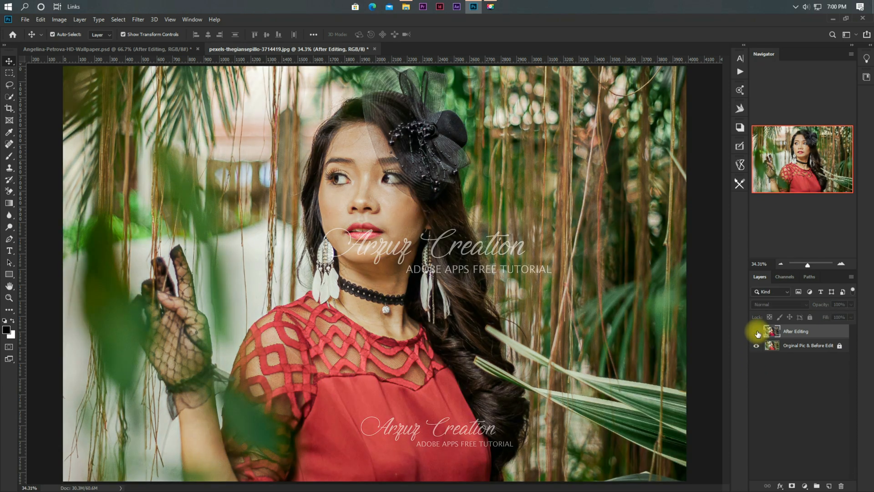
left_click(756, 332)
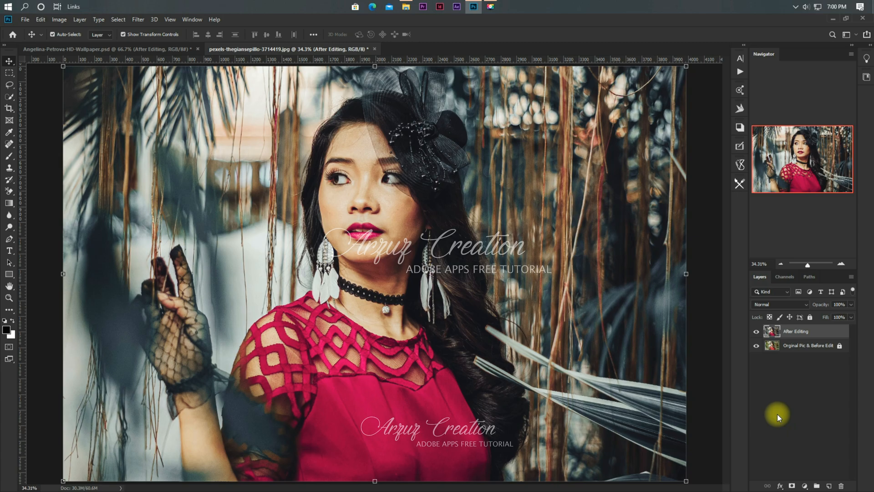